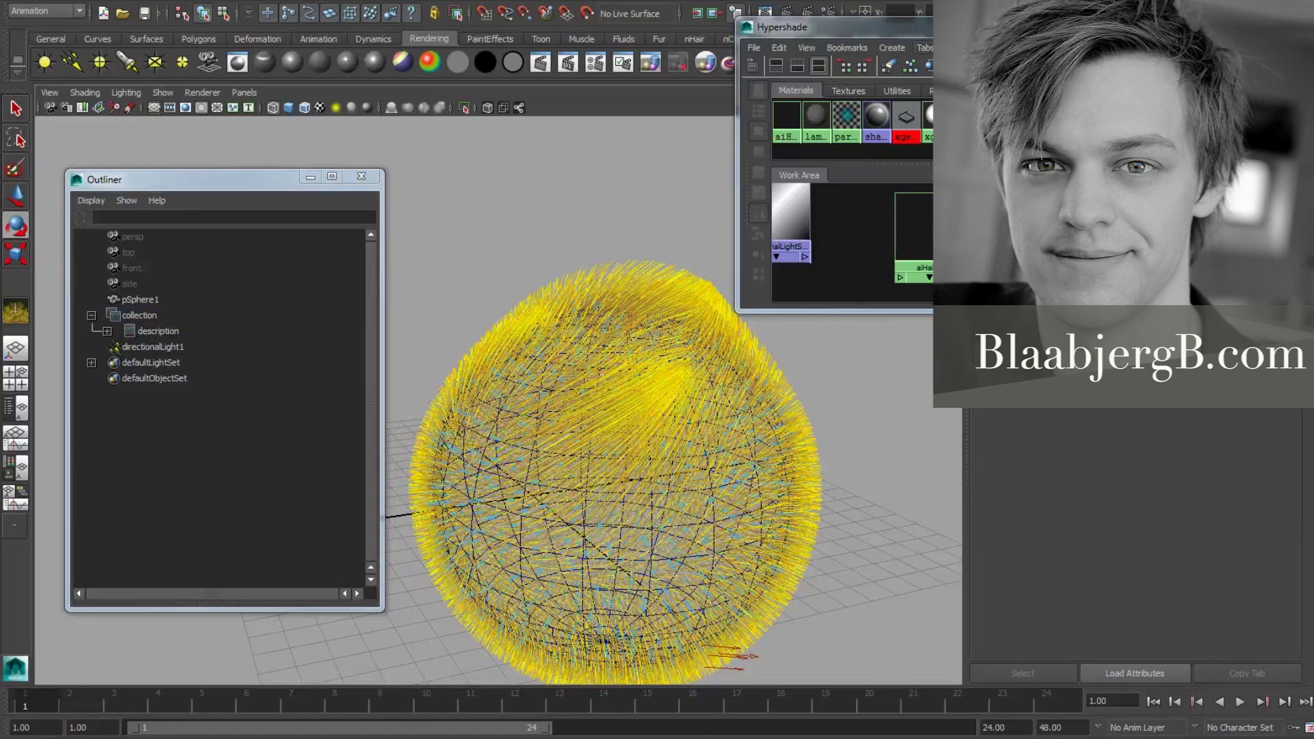
# Step: Assign the aiHair1 material to the XGen description, with the Hypershade window moved clear of the XGen panel
pyautogui.moveTo(890, 28); pyautogui.dragTo(861, 11)
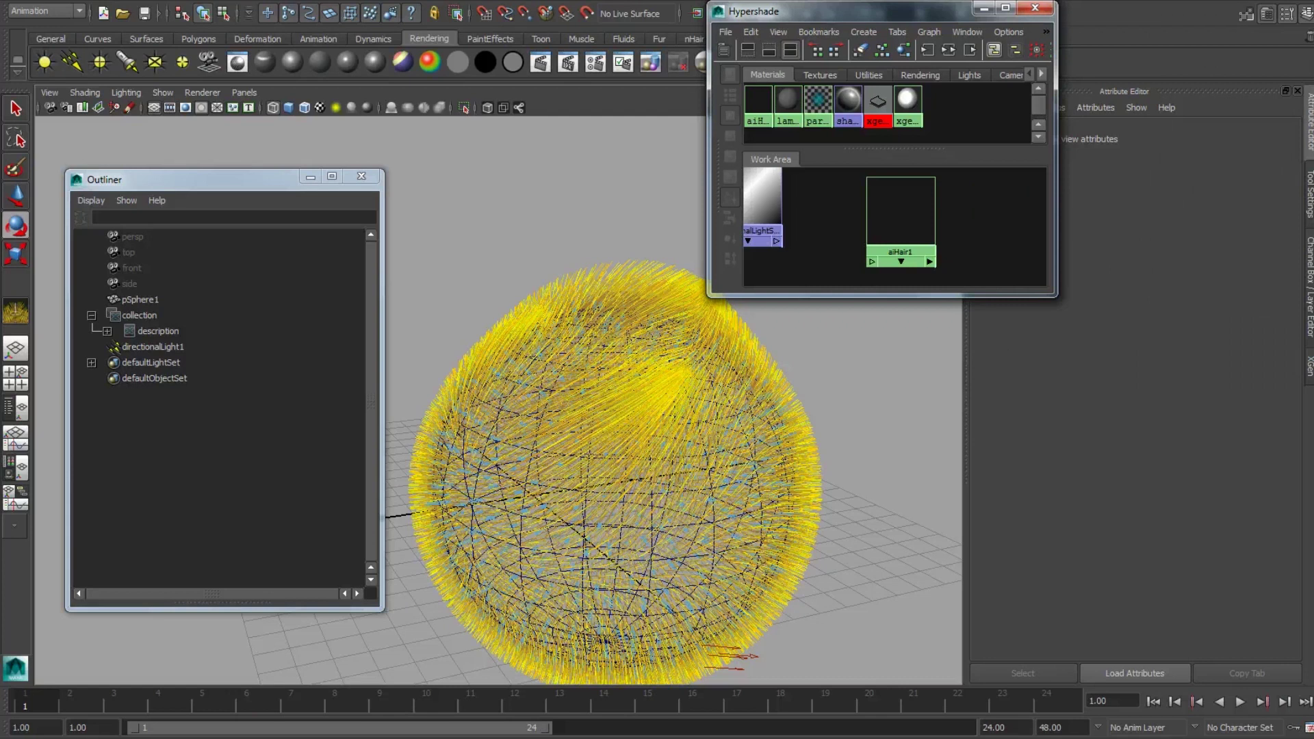
pyautogui.click(1310, 367)
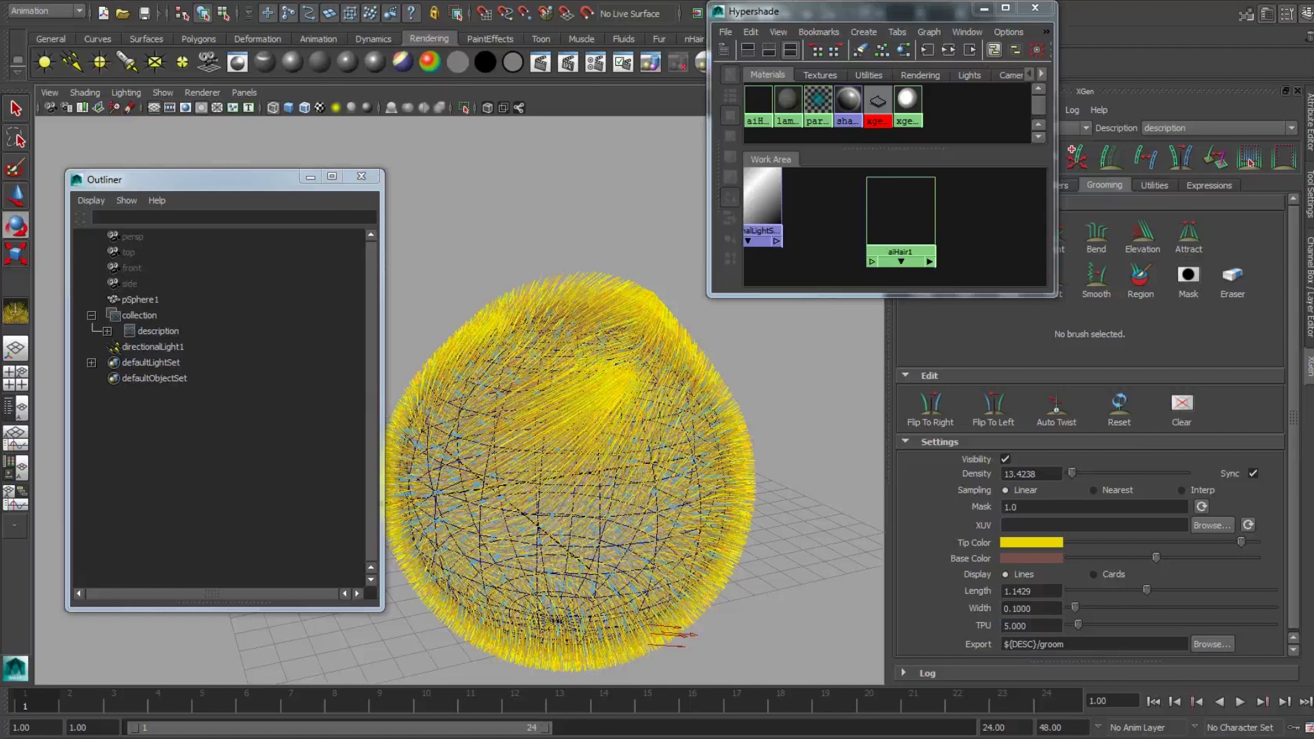
pyautogui.click(159, 331)
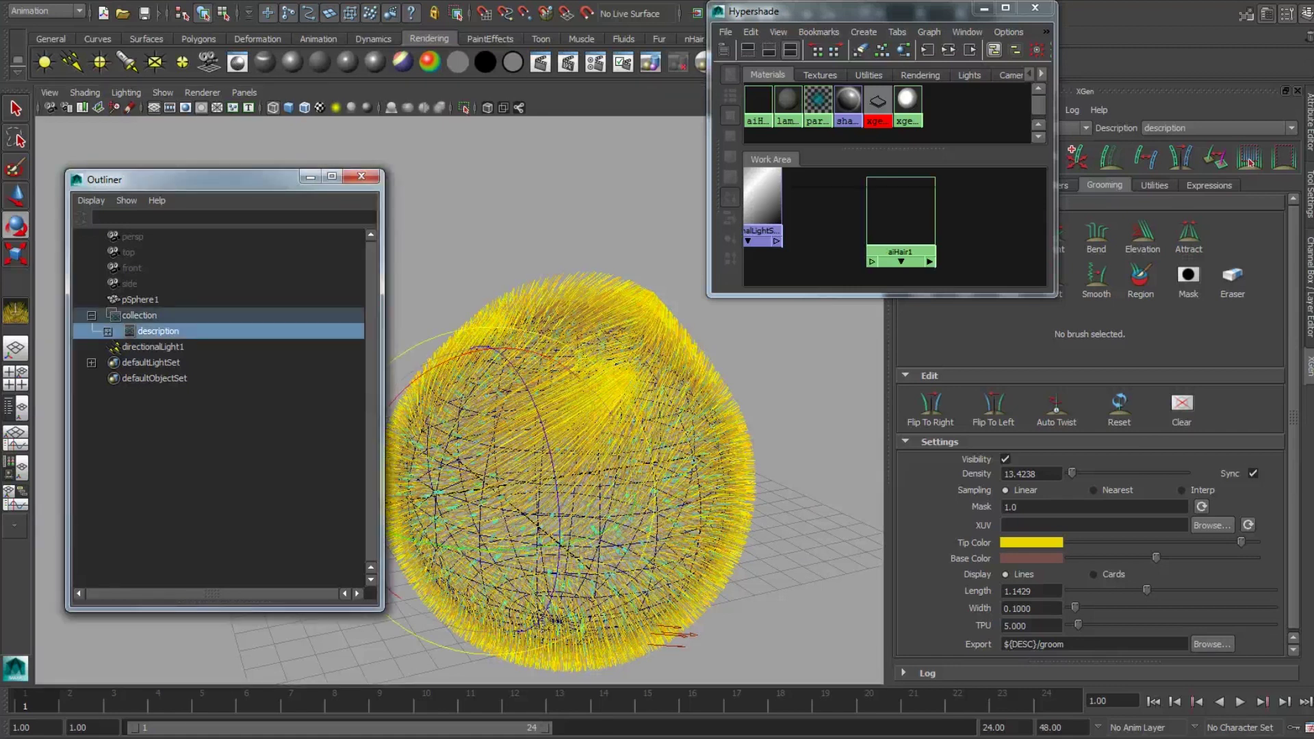
pyautogui.moveTo(894, 208); pyautogui.dragTo(894, 172, button='right')
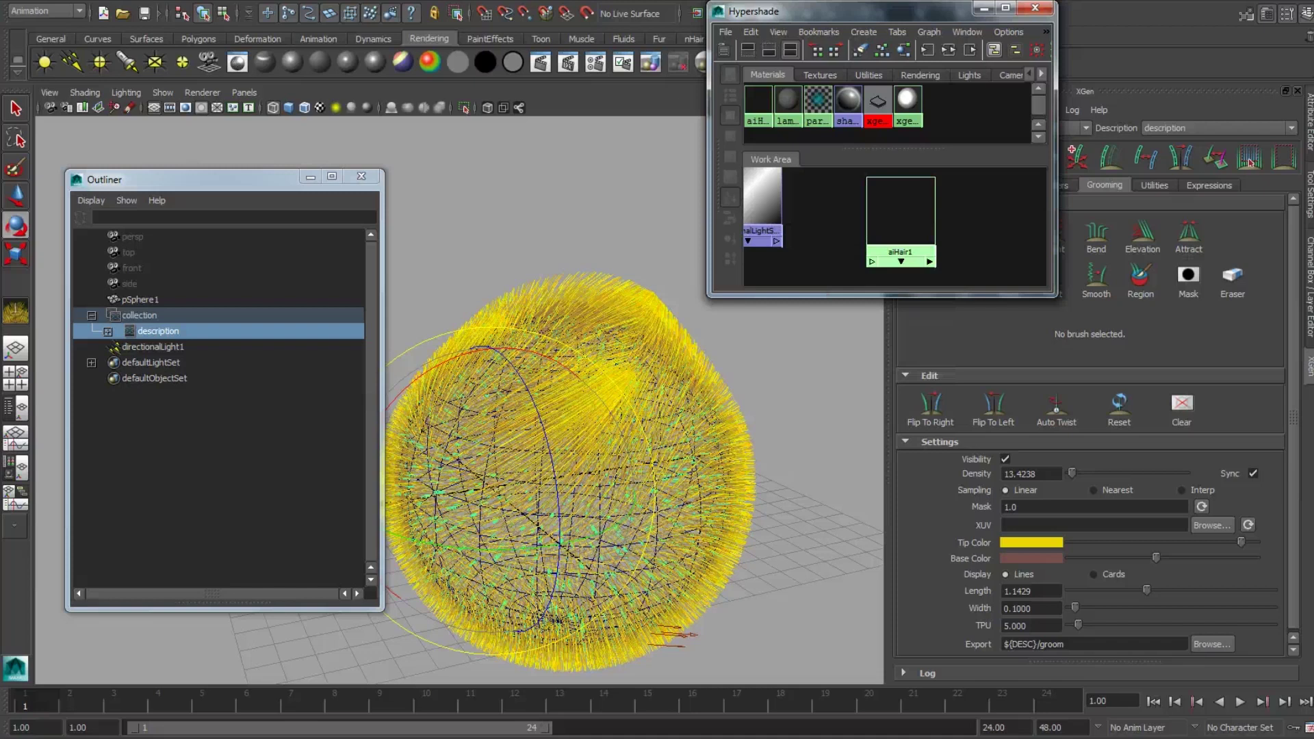
pyautogui.moveTo(890, 2); pyautogui.dragTo(890, 23)
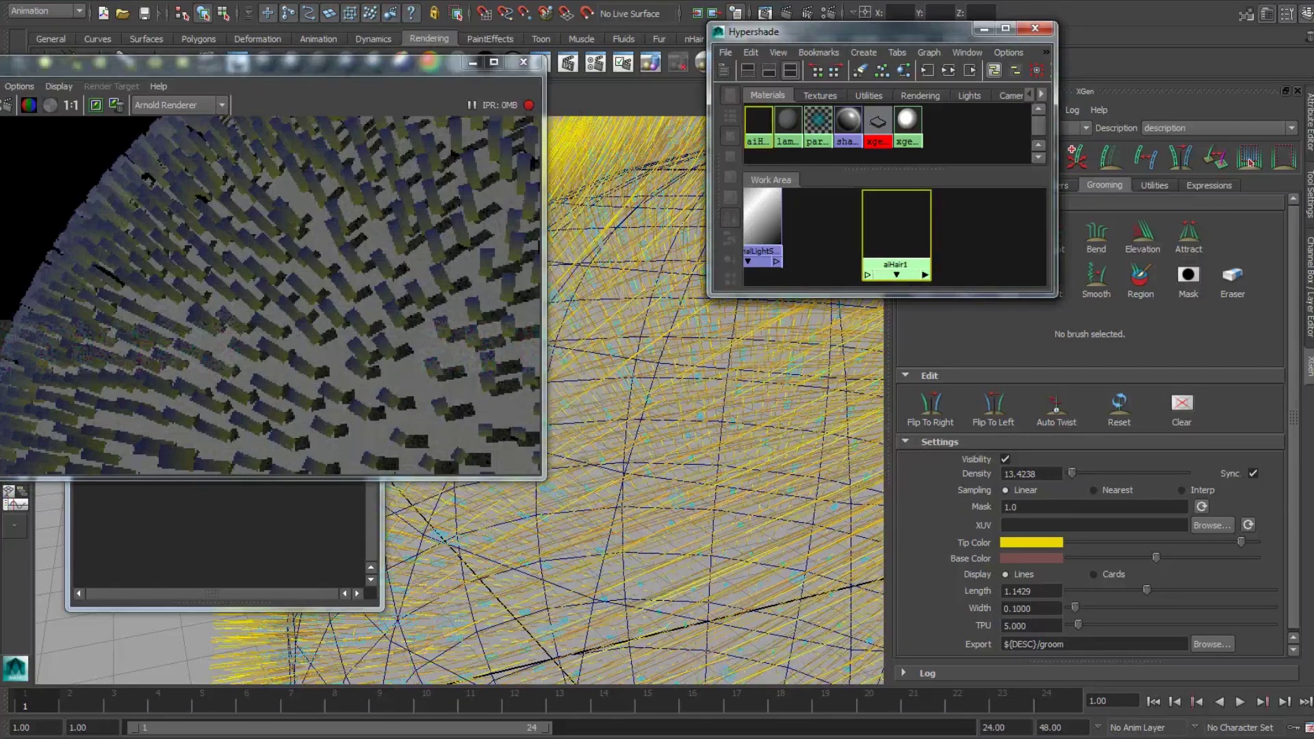
# Step: Display the aiHair1 shader's attributes in the Attribute Editor to examine its diffuse and specular settings
pyautogui.click(1310, 121)
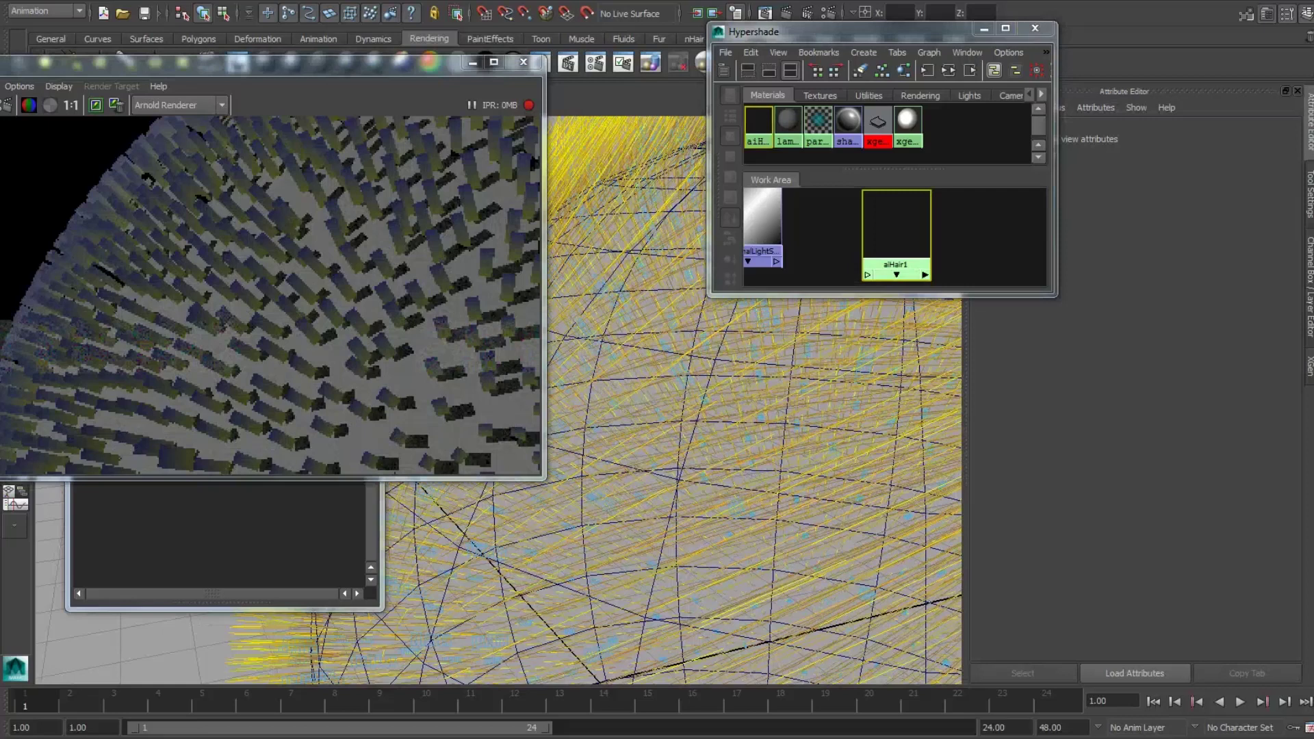
pyautogui.click(1310, 194)
pyautogui.hotkey('ctrl', 'a')
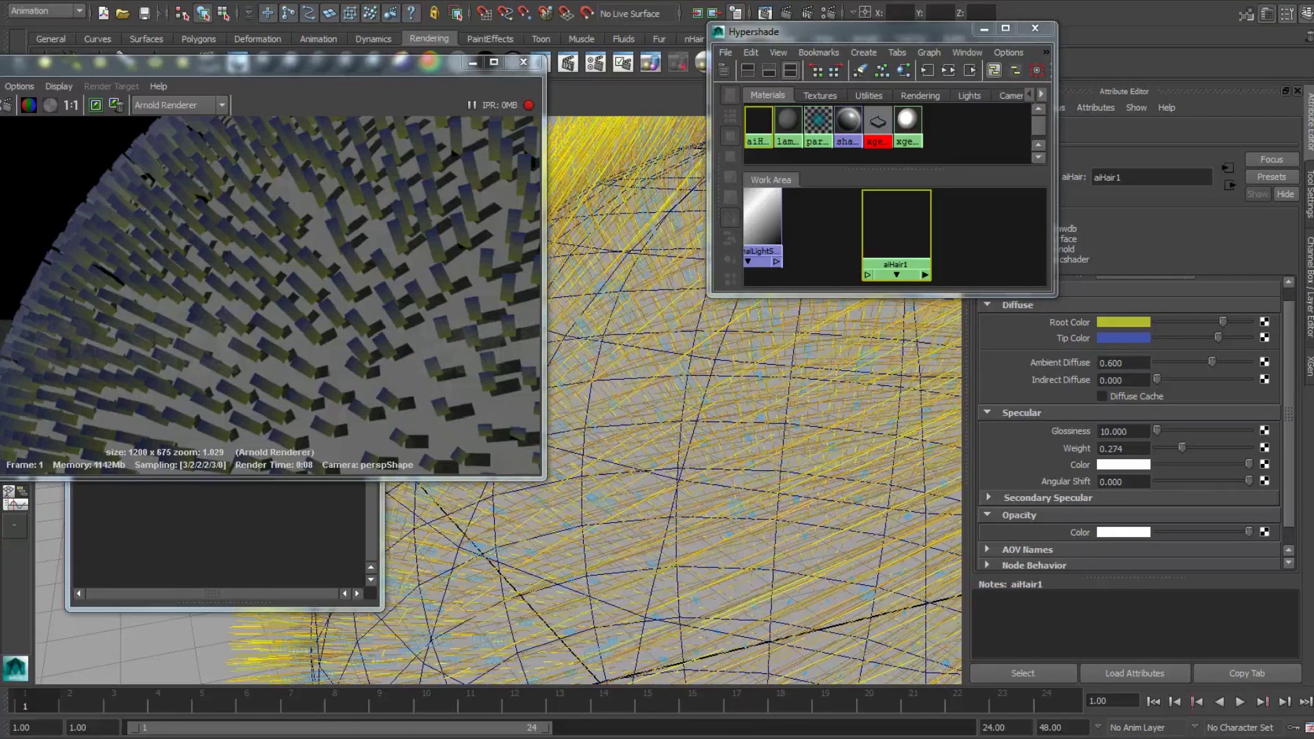
# Step: Stop the IPR render and clear the render view, Hypershade and project windows away
pyautogui.click(529, 106)
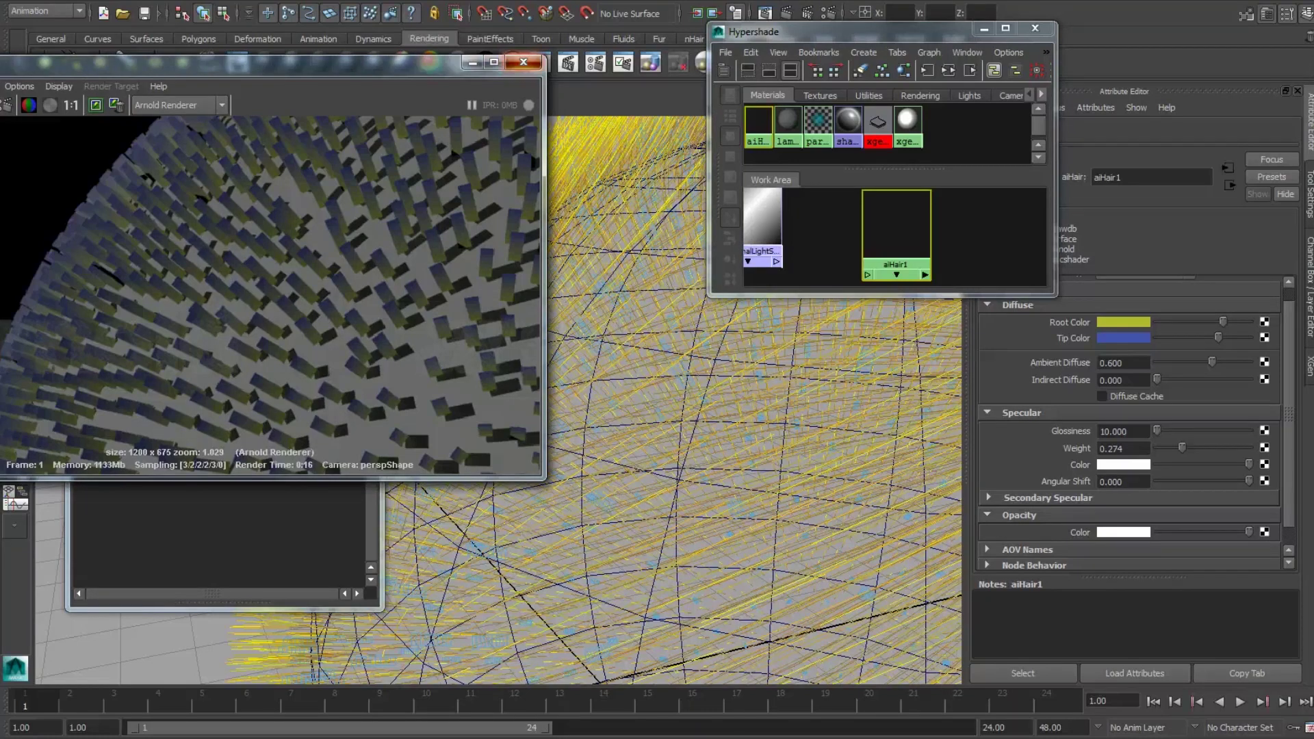
pyautogui.click(523, 62)
pyautogui.moveTo(929, 31)
pyautogui.mouseDown()
pyautogui.moveTo(948, 28)
pyautogui.moveTo(920, 34)
pyautogui.mouseUp()
pyautogui.click(975, 32)
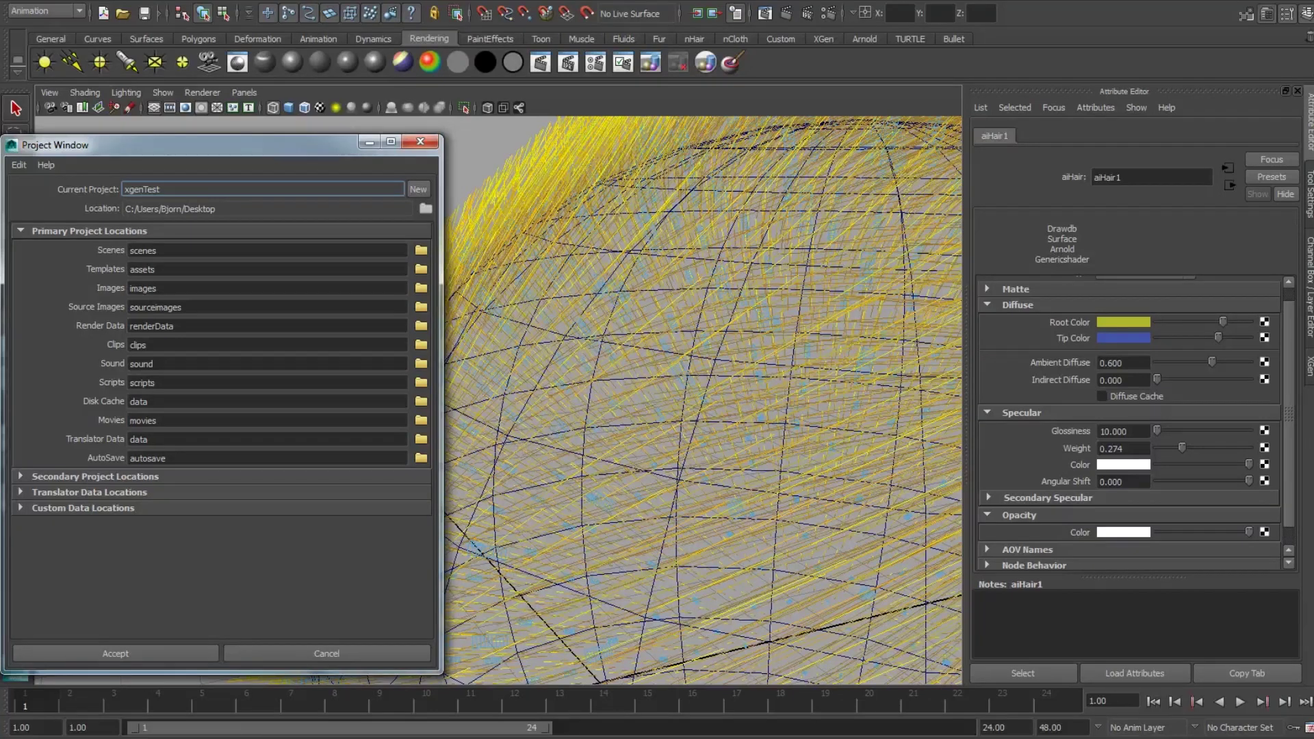
pyautogui.click(420, 141)
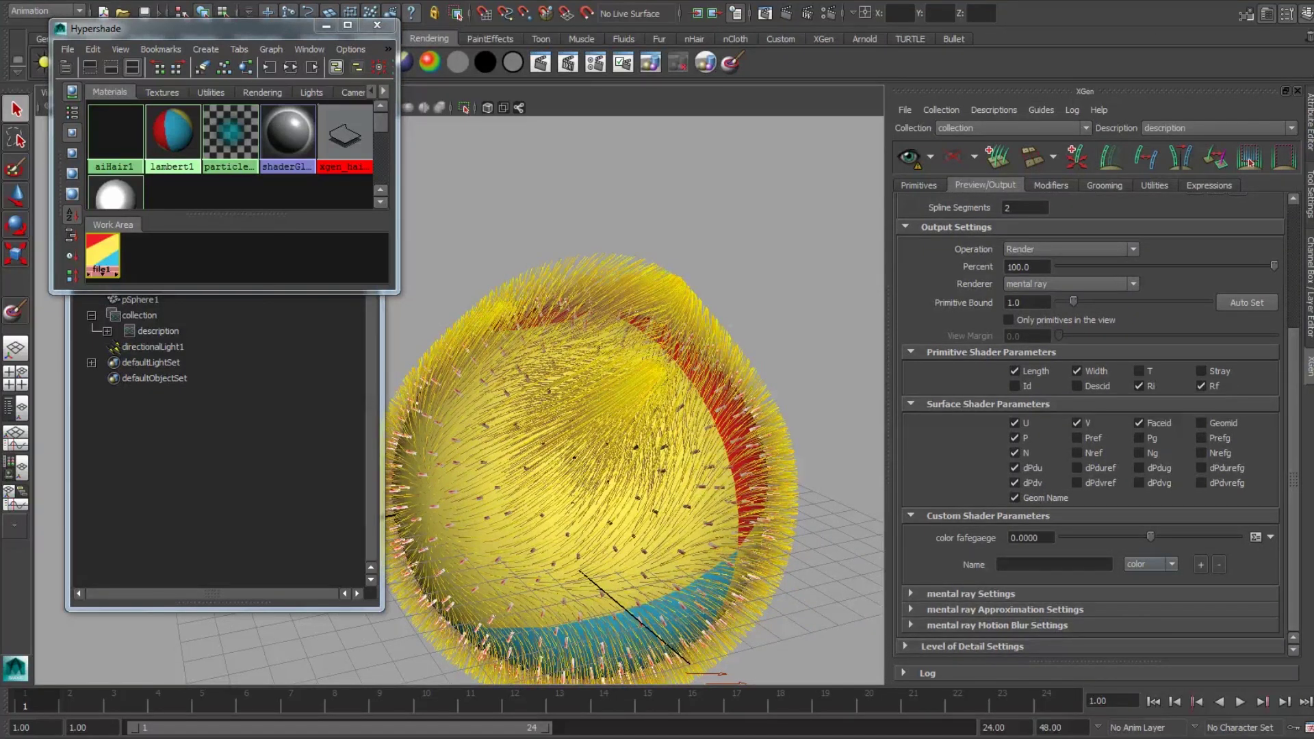
# Step: Add a custom shader parameter of type color named myColour to the XGen description
pyautogui.click(1151, 565)
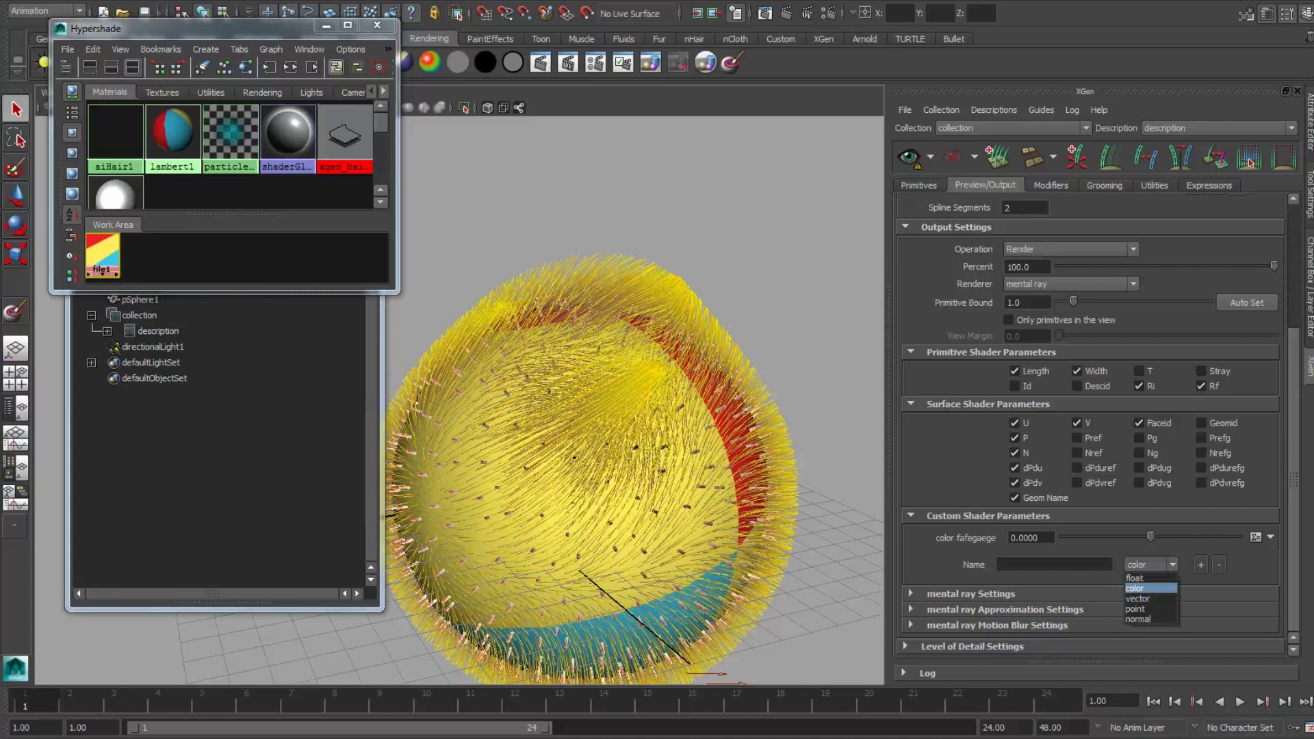
pyautogui.click(1150, 588)
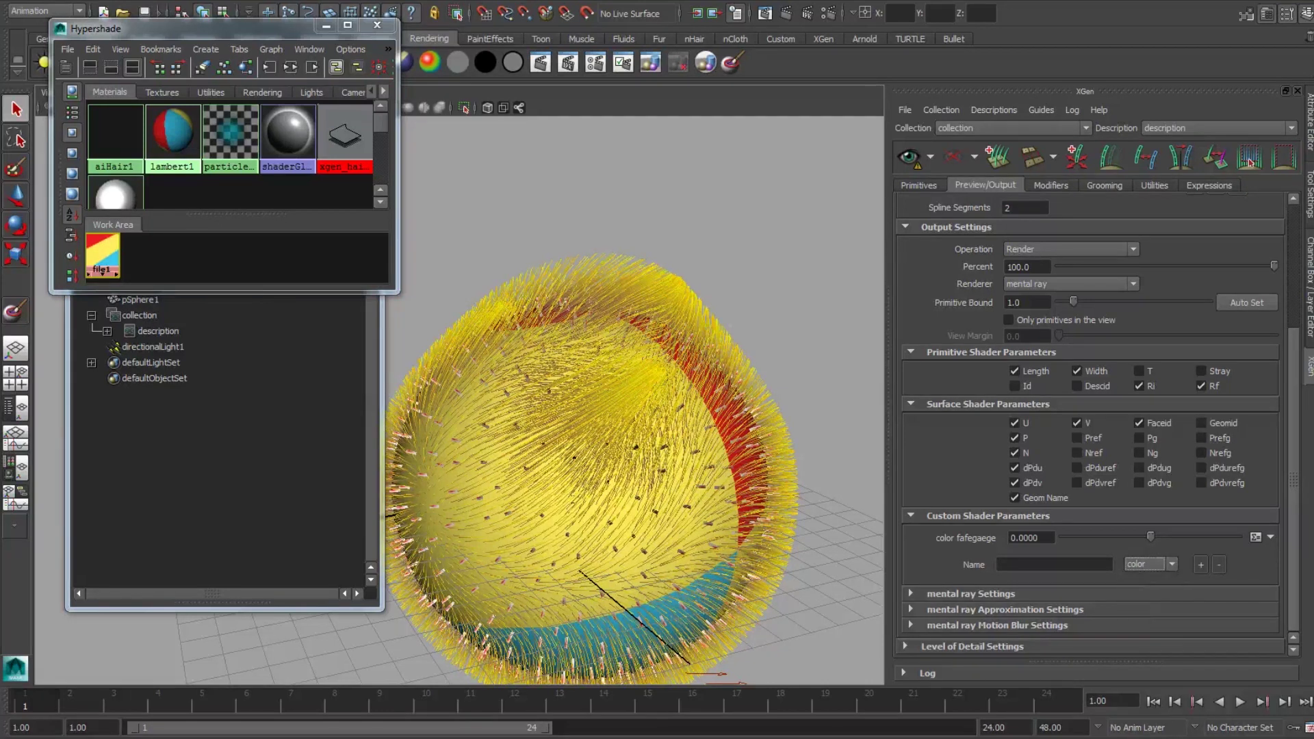
pyautogui.click(1054, 564)
pyautogui.write('myColour')
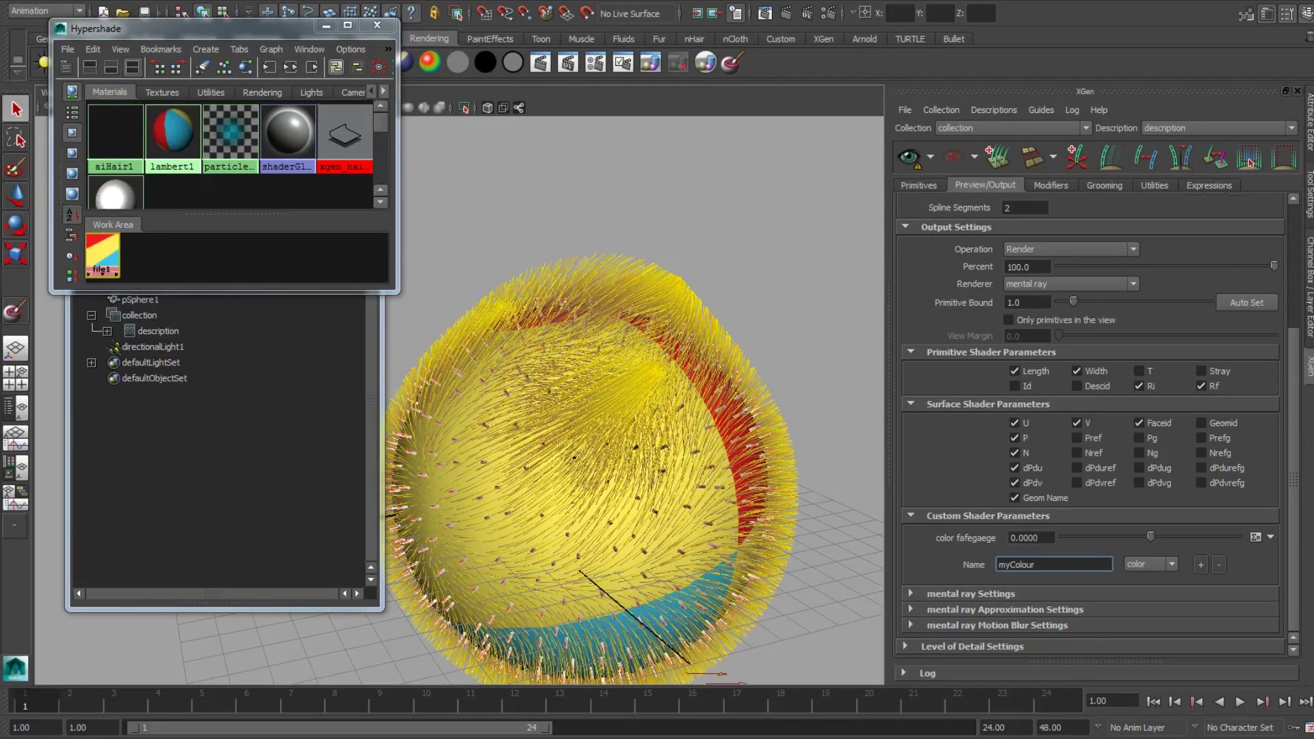
pyautogui.click(1201, 565)
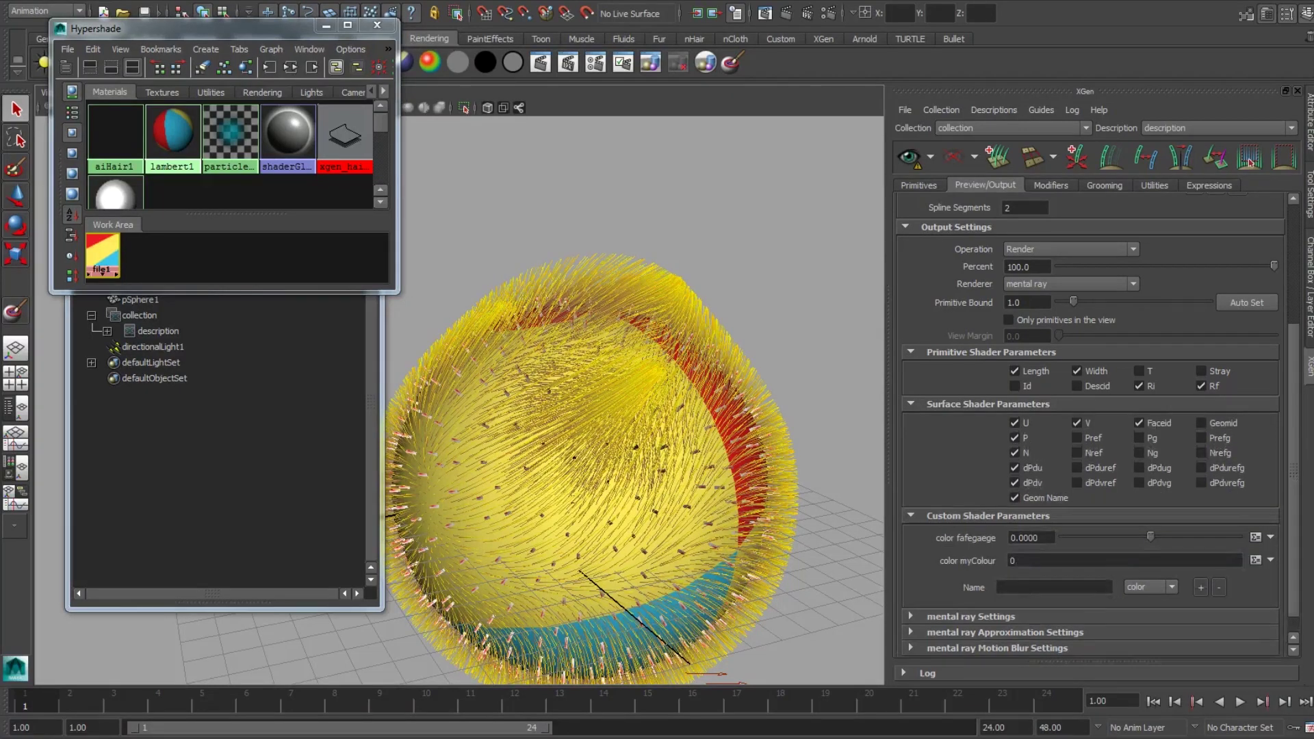
# Step: Create a paint map for myColour named custom_color_myColour with resolution 5.0 and a white start color
pyautogui.click(1271, 561)
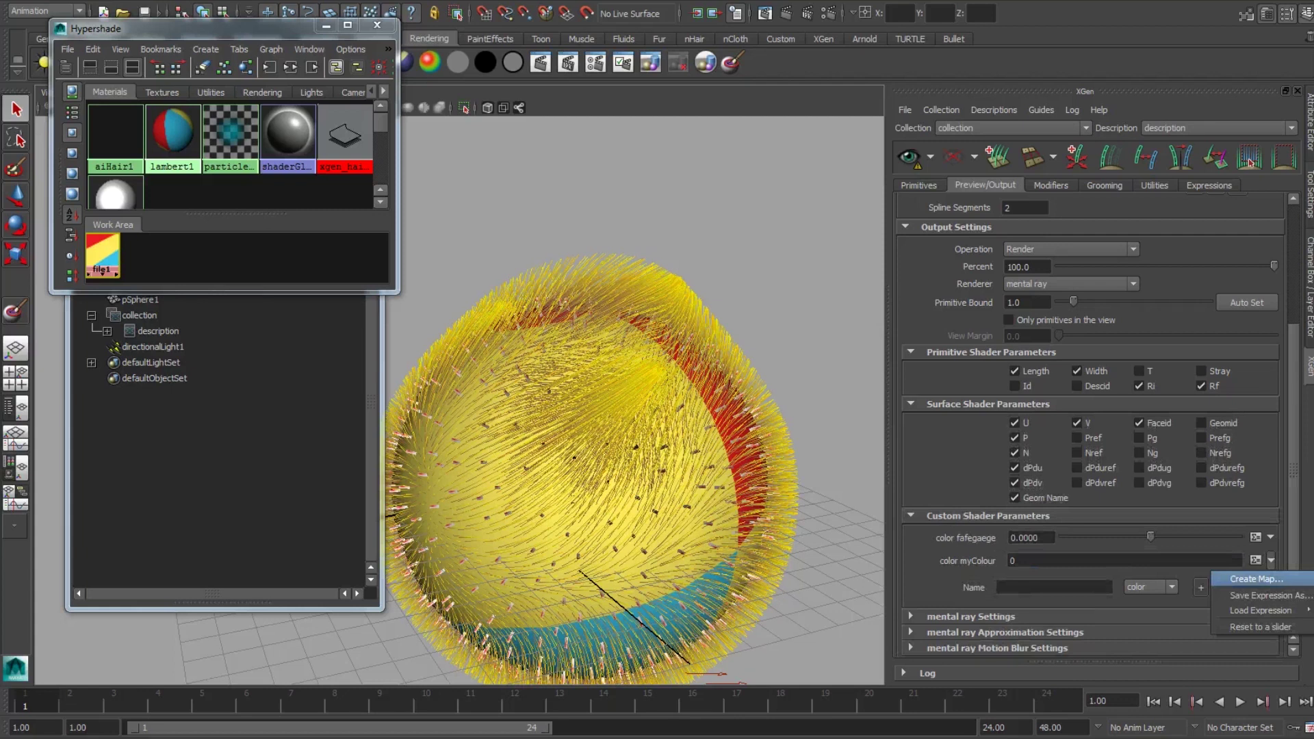
pyautogui.click(1257, 579)
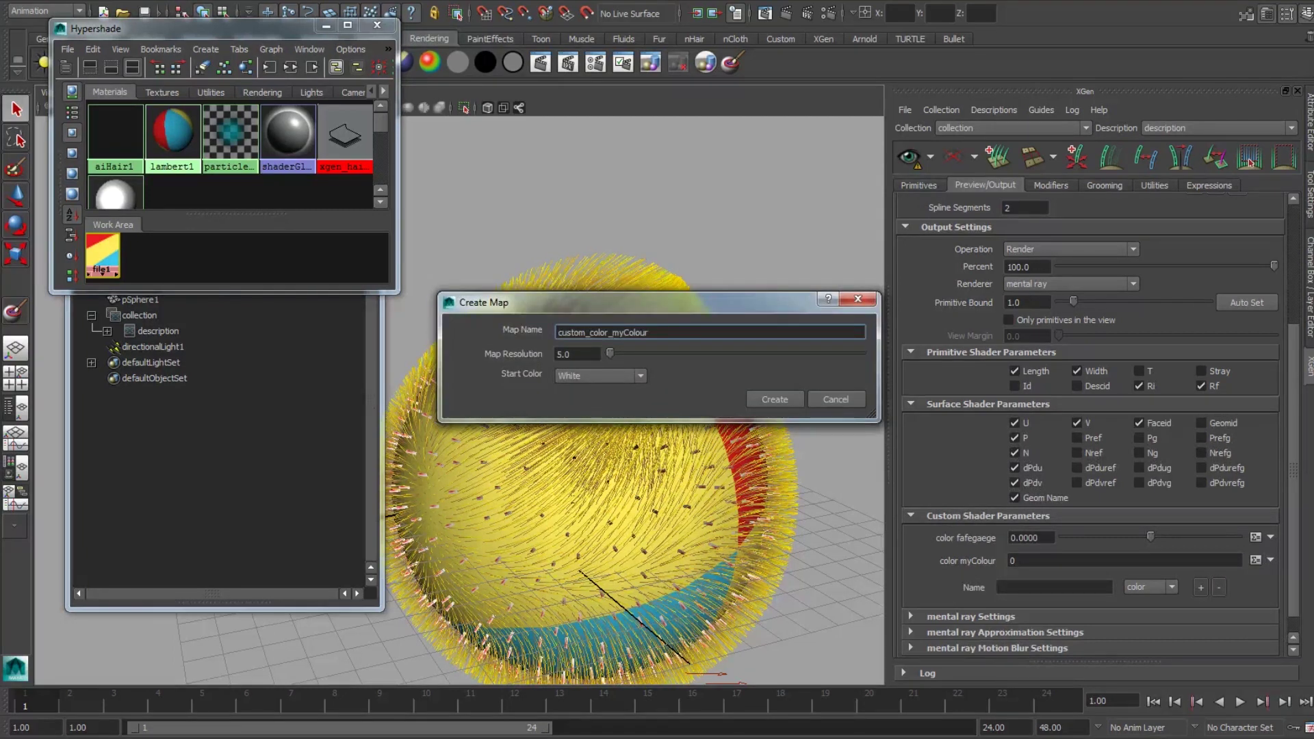
pyautogui.click(774, 399)
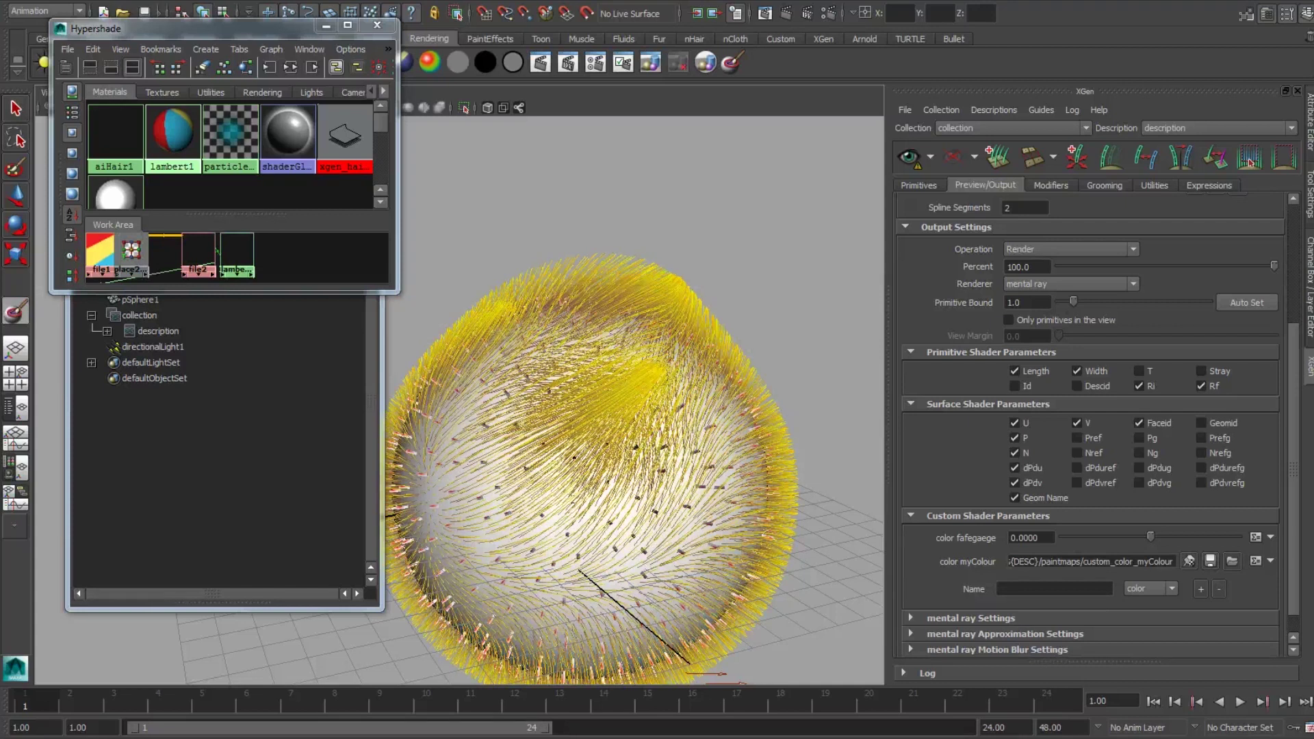
# Step: Paint broad black strokes across the sphere on the myColour map and save the map
pyautogui.moveTo(537, 477)
pyautogui.mouseDown()
pyautogui.moveTo(568, 518)
pyautogui.moveTo(558, 459)
pyautogui.moveTo(621, 349)
pyautogui.moveTo(573, 347)
pyautogui.moveTo(665, 508)
pyautogui.mouseUp()
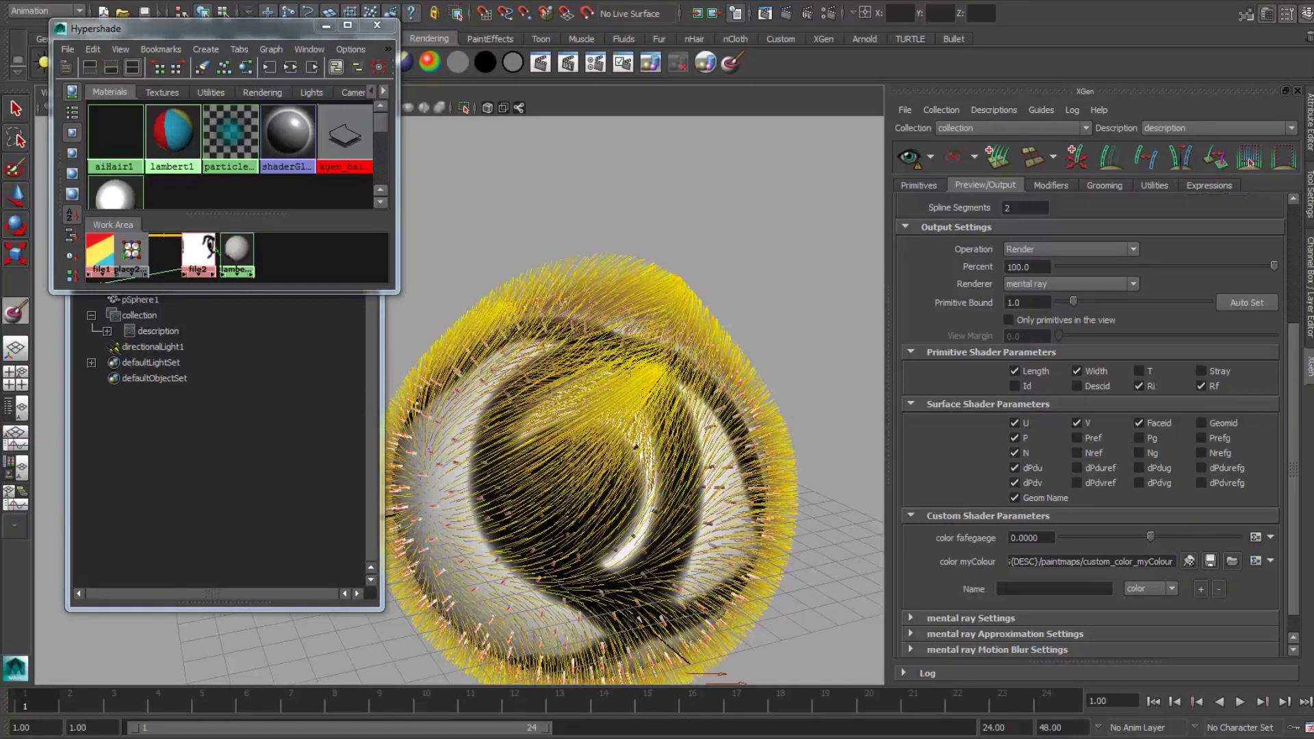
pyautogui.click(1209, 560)
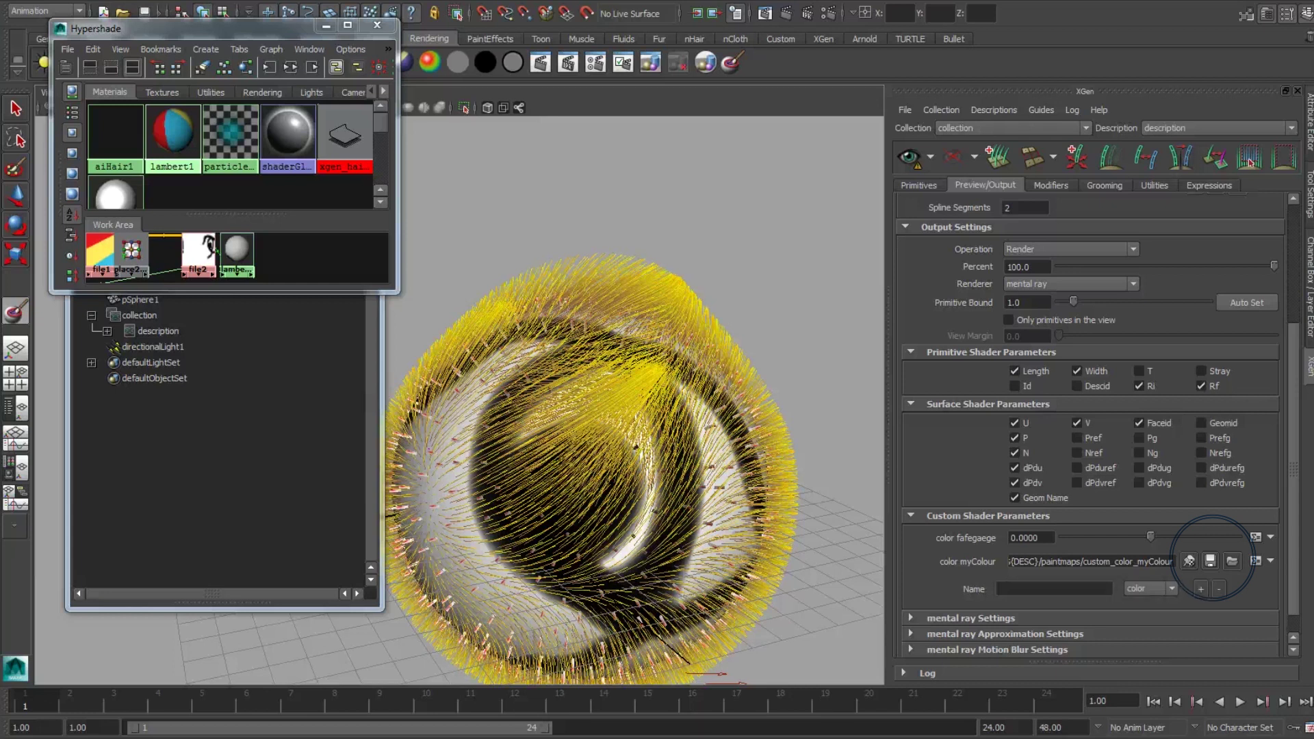
# Step: Switch to Windows Explorer and locate pSphere1.ptx in the description's paintmaps/custom_color_myColour folder under xgenTest/xgen/collections/collection
pyautogui.hotkey('alt', 'Tab')
pyautogui.doubleClick(723, 187)
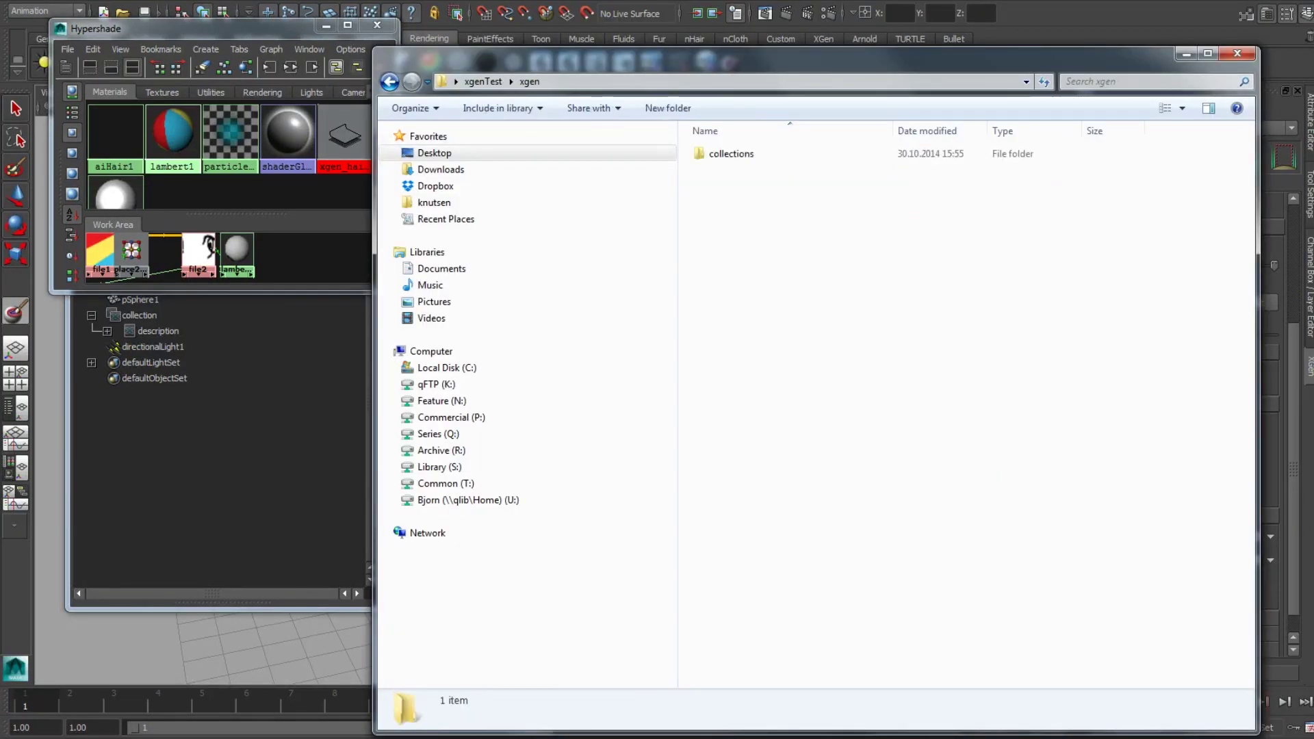
pyautogui.doubleClick(729, 154)
pyautogui.doubleClick(729, 154)
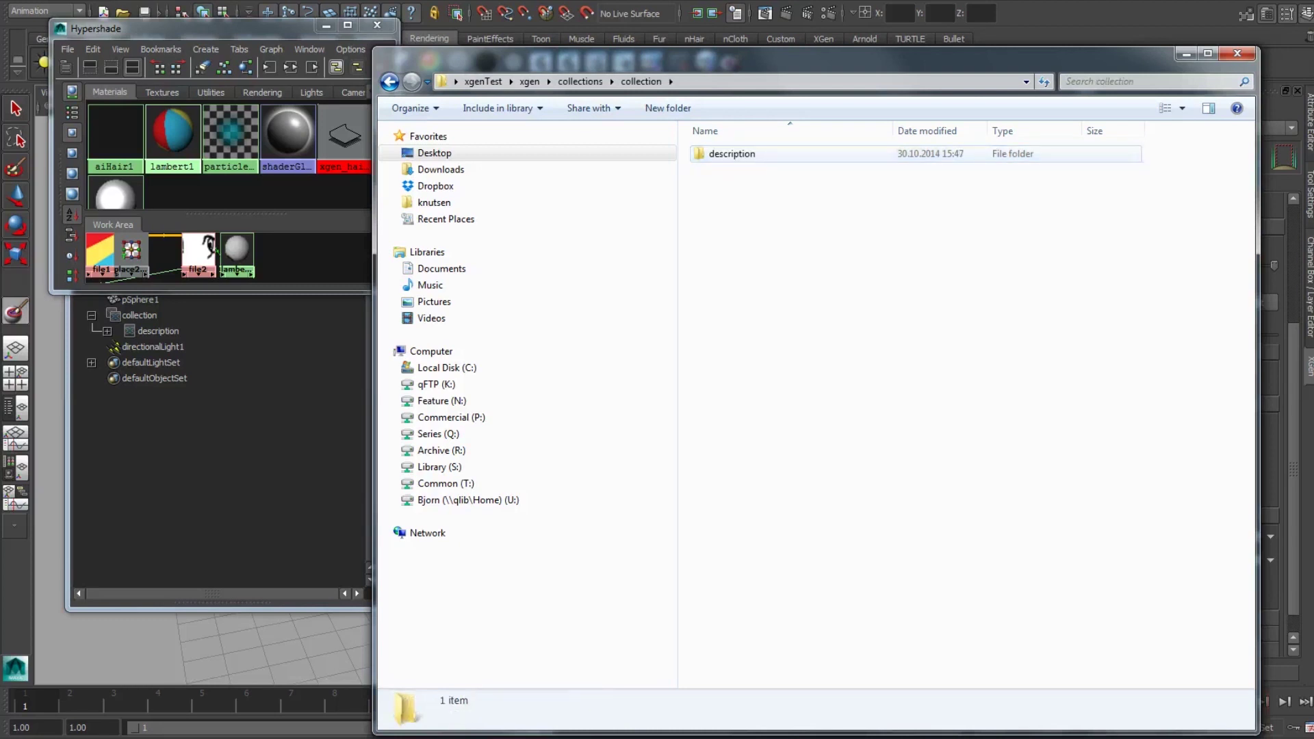
pyautogui.doubleClick(726, 153)
pyautogui.doubleClick(731, 170)
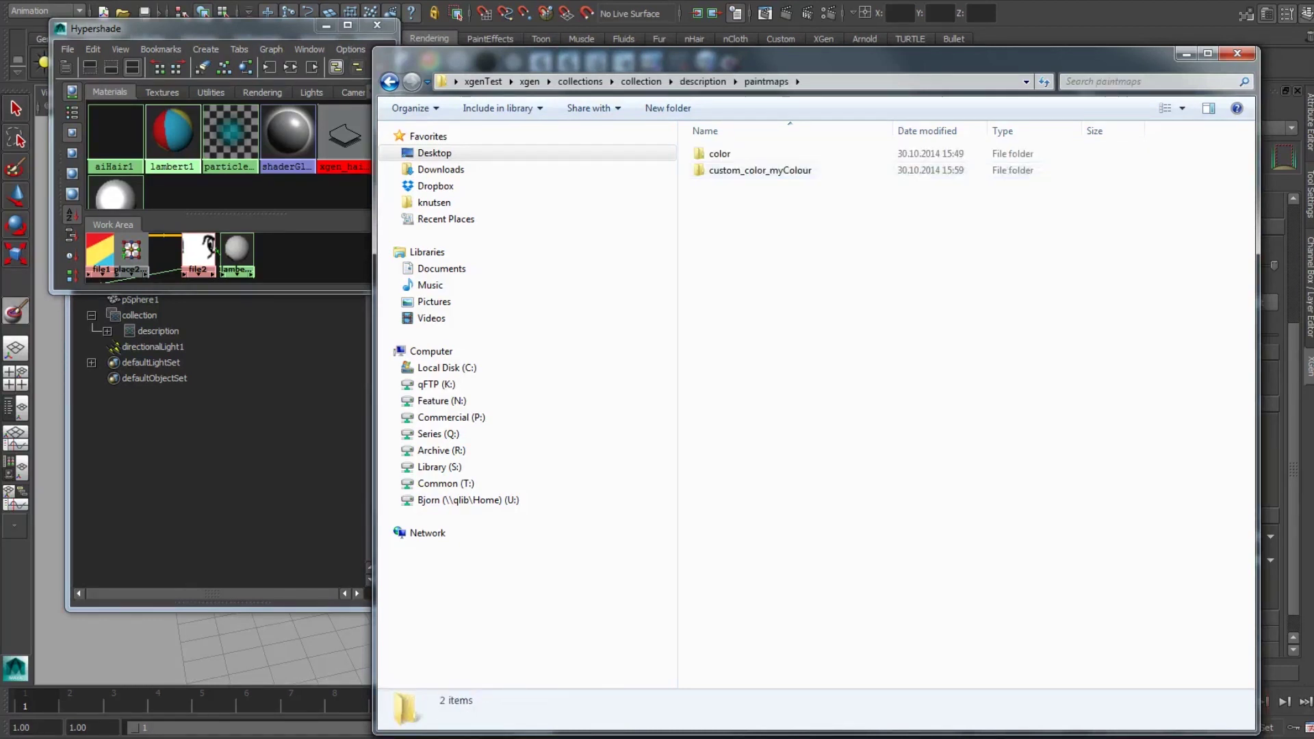
pyautogui.doubleClick(732, 170)
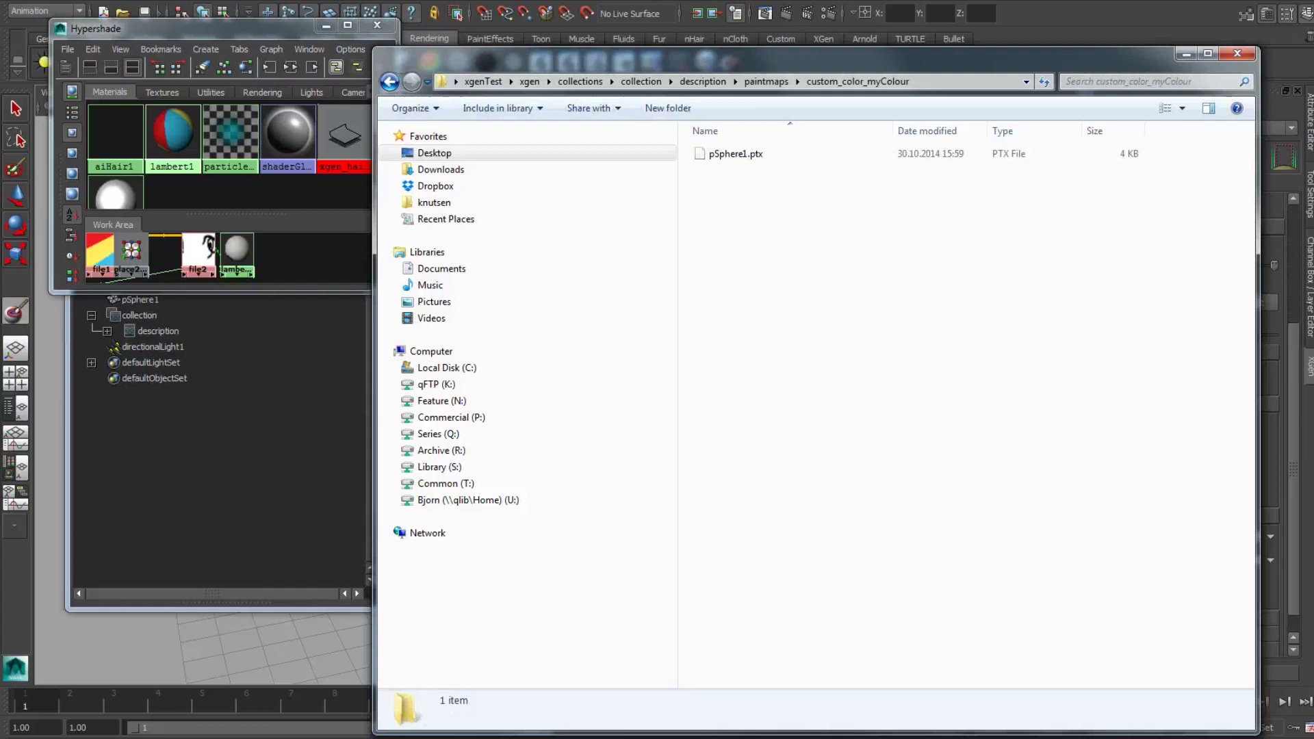
pyautogui.click(736, 153)
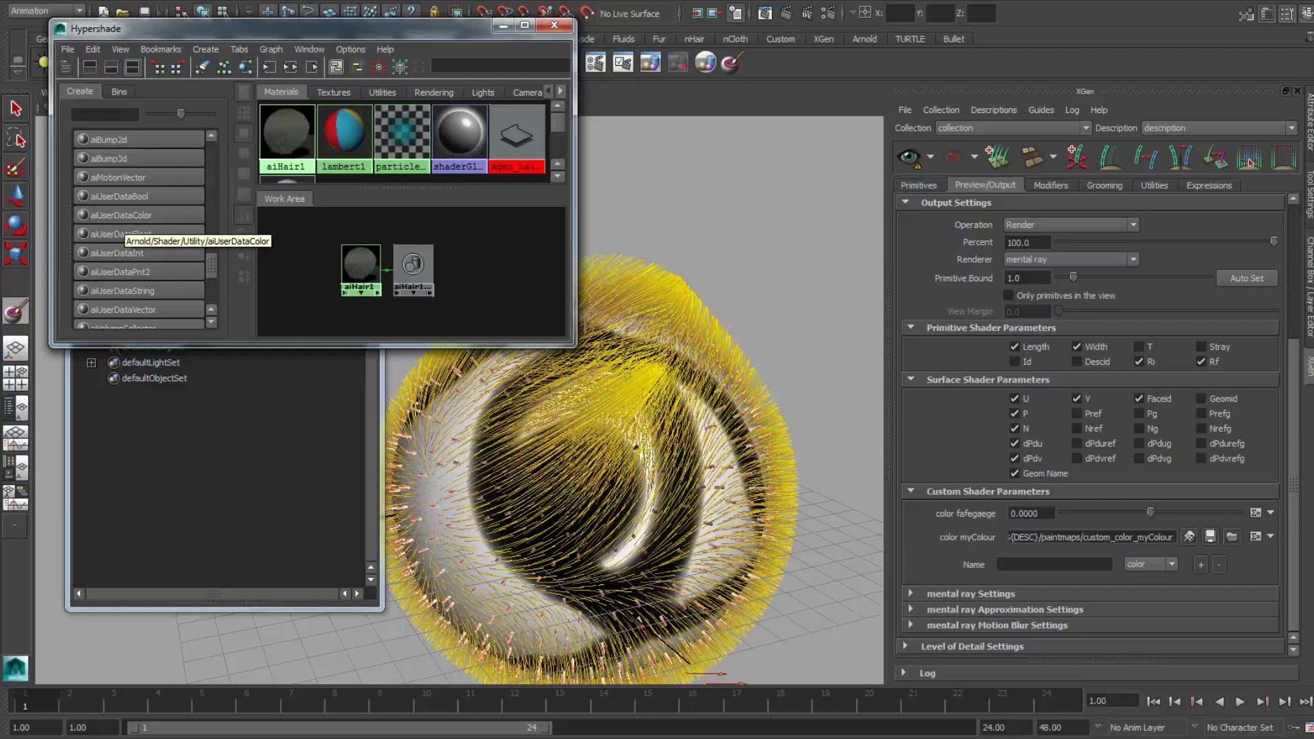
# Step: Create an aiUserDataColor node beside aiHair1 and set its Color Attr Name to myColour, copied from the XGen custom parameter's map path
pyautogui.click(123, 216)
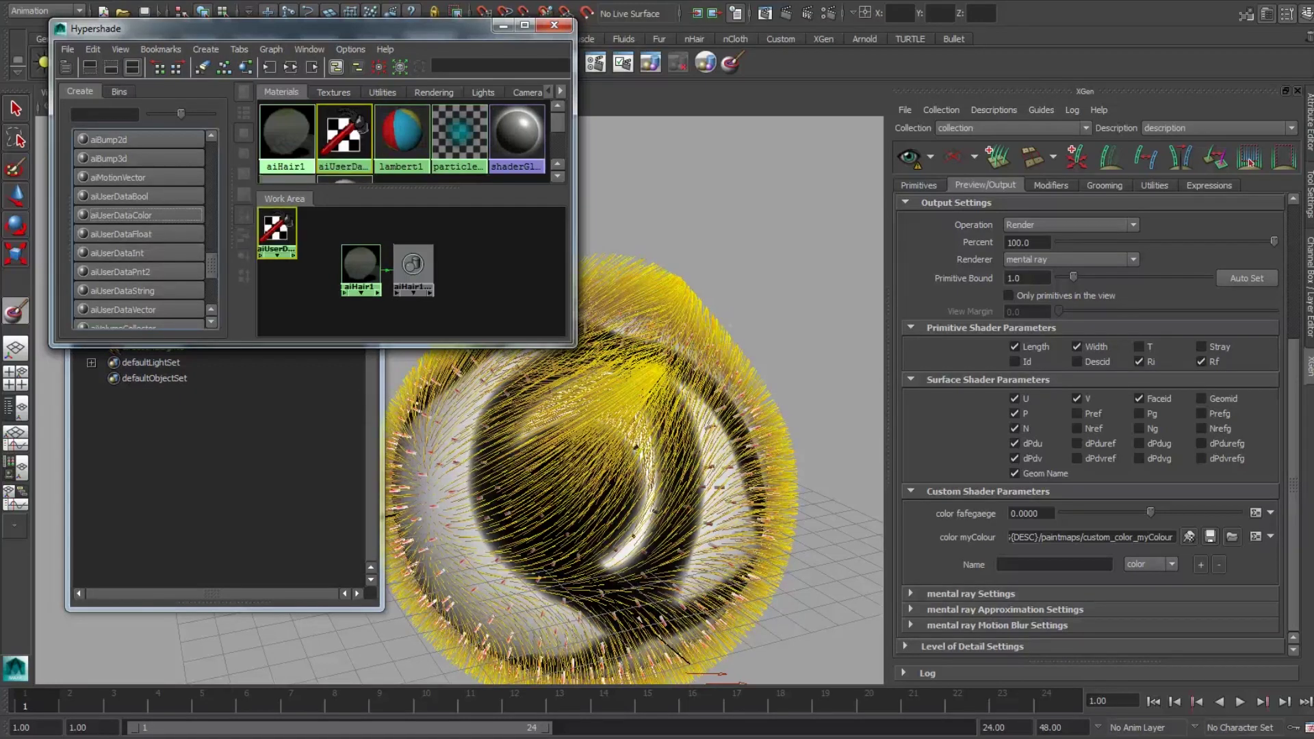
pyautogui.moveTo(276, 233); pyautogui.dragTo(306, 274)
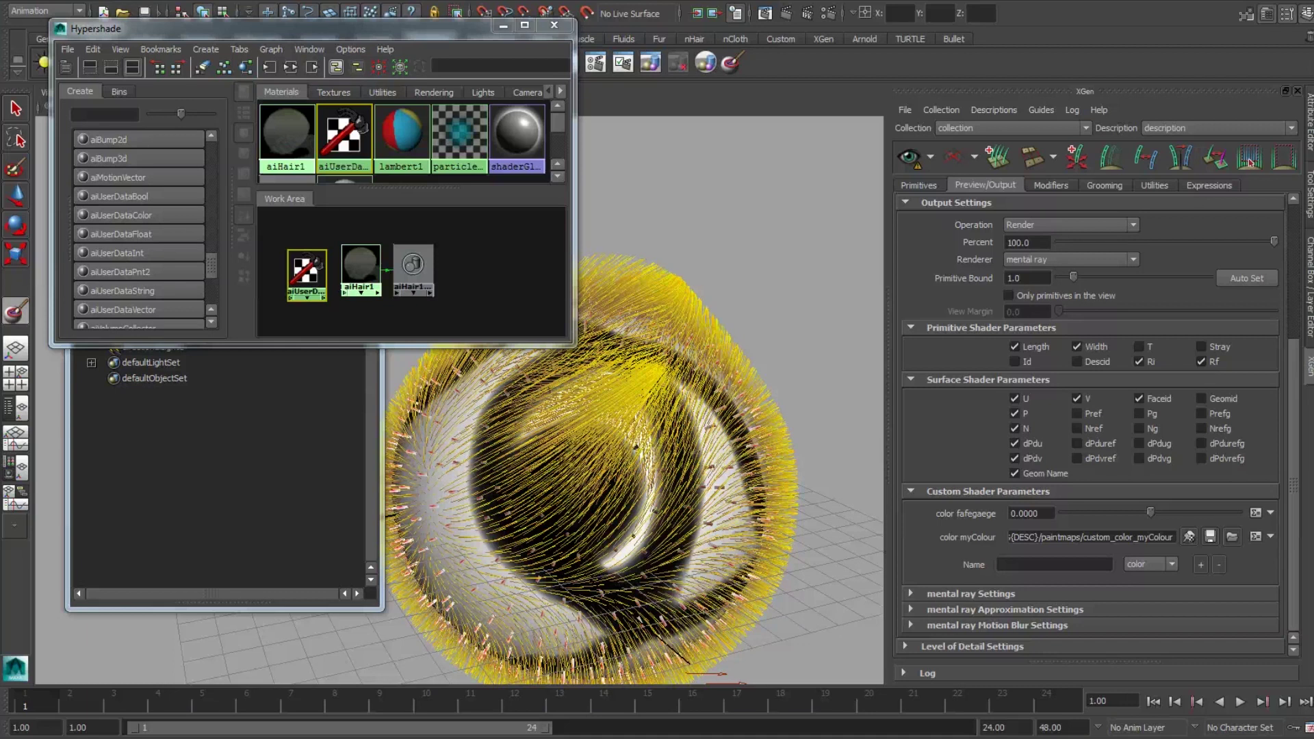
pyautogui.click(1132, 538)
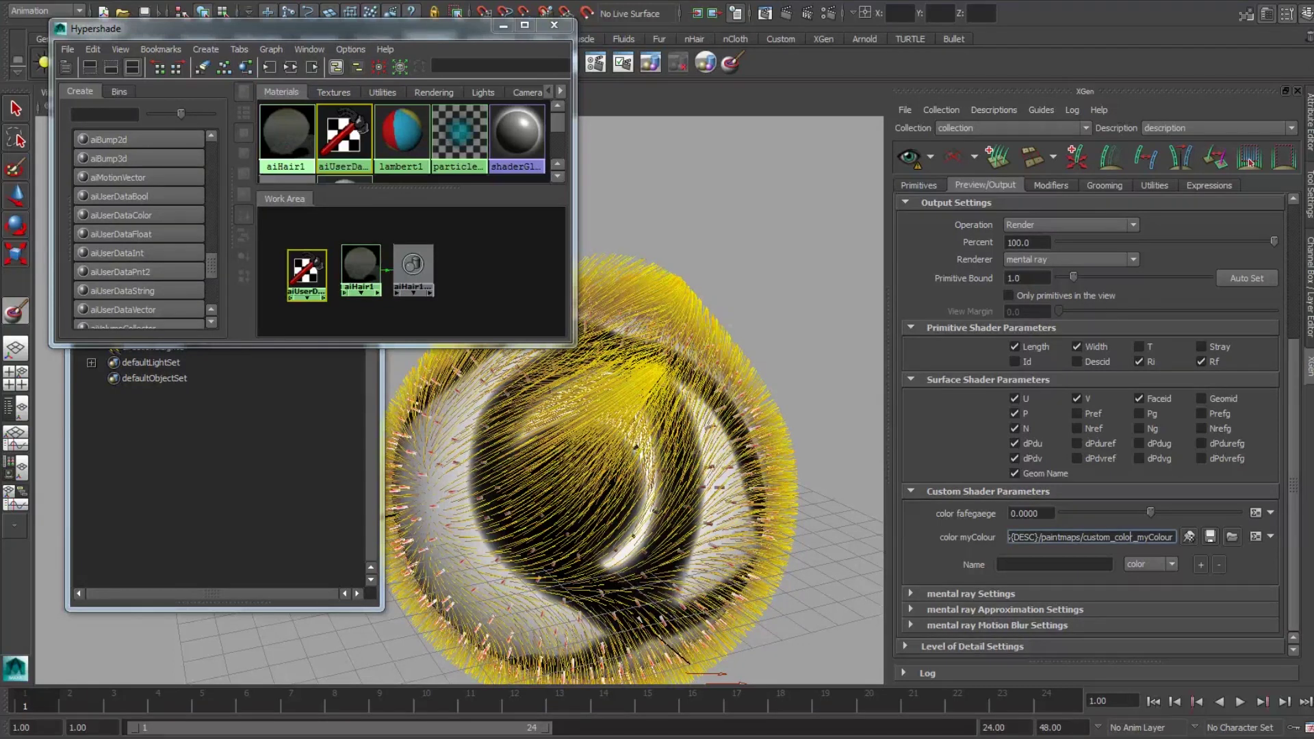
pyautogui.moveTo(1138, 537); pyautogui.dragTo(1174, 537)
pyautogui.hotkey('ctrl', 'c')
pyautogui.click(307, 271)
pyautogui.click(1309, 123)
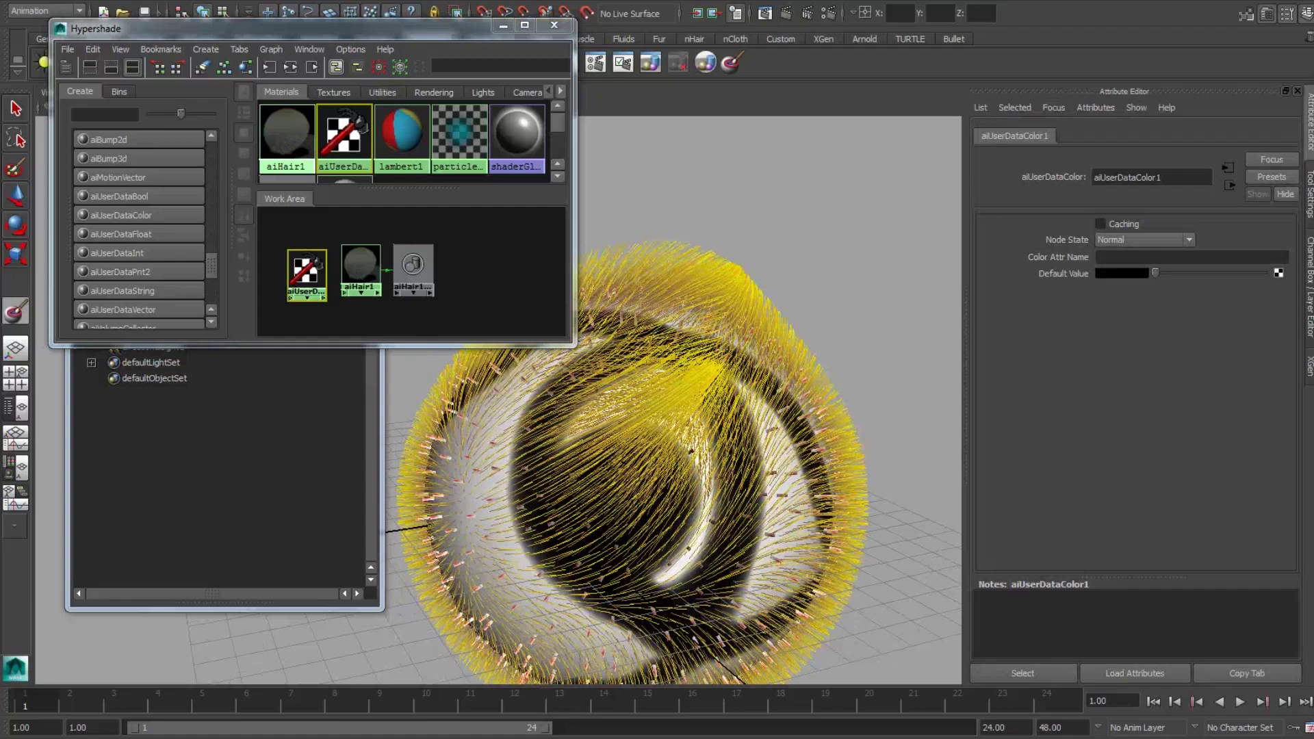
pyautogui.click(1135, 257)
pyautogui.hotkey('ctrl', 'v')
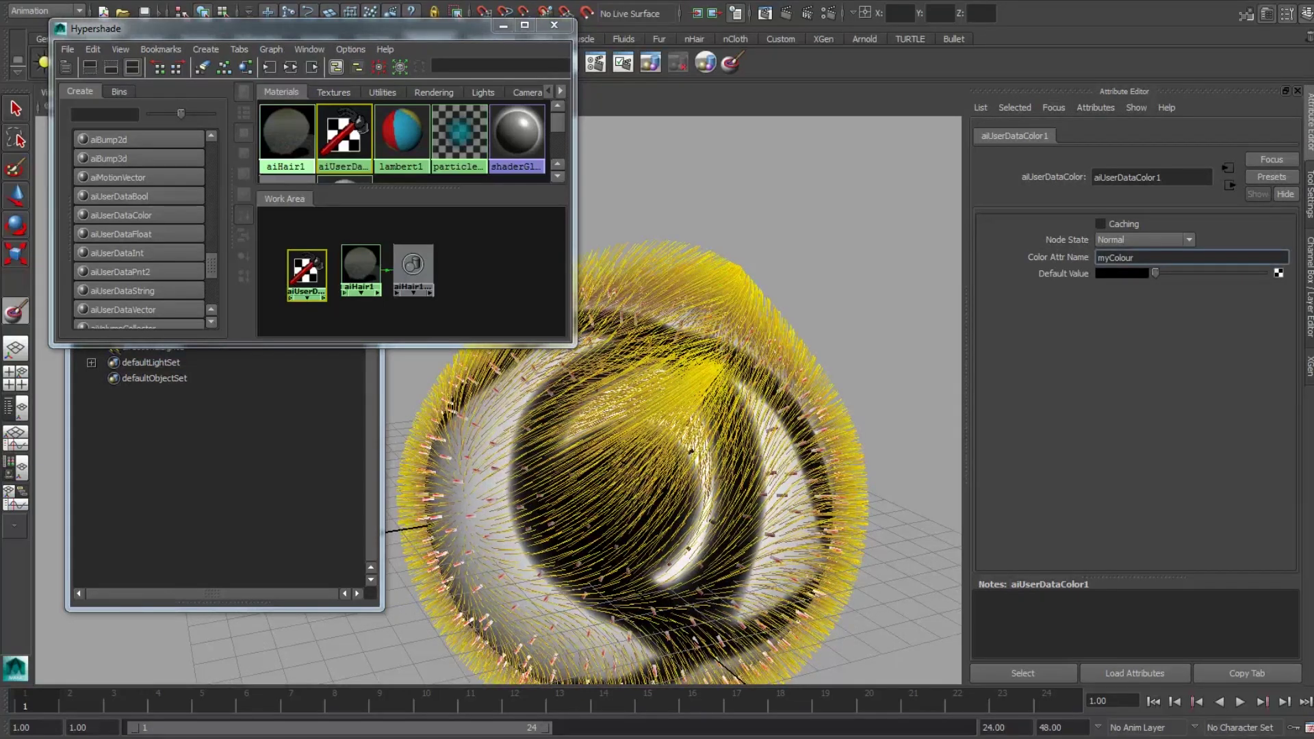
# Step: Connect the aiUserDataColor node to both the Root Color and Tip Color of aiHair1
pyautogui.click(360, 267)
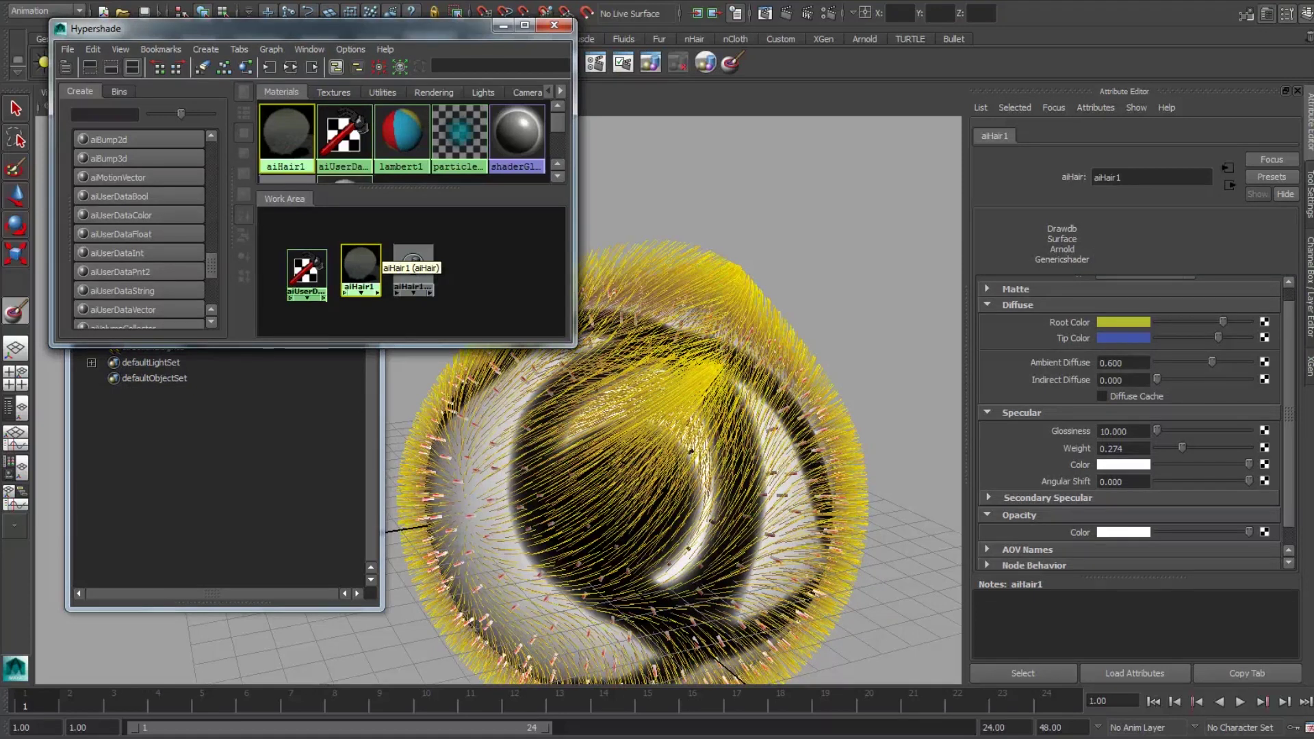
pyautogui.moveTo(309, 267); pyautogui.dragTo(1116, 322, button='middle')
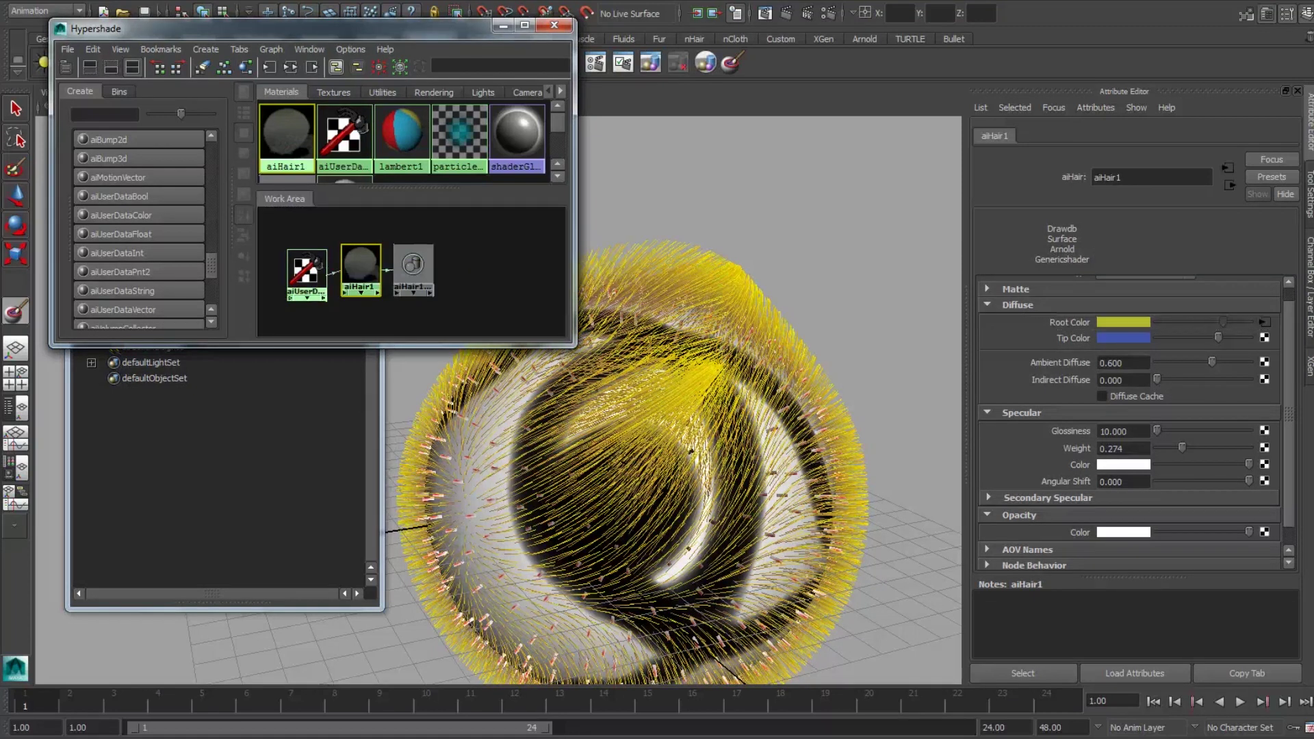
pyautogui.moveTo(308, 269); pyautogui.dragTo(1121, 338, button='middle')
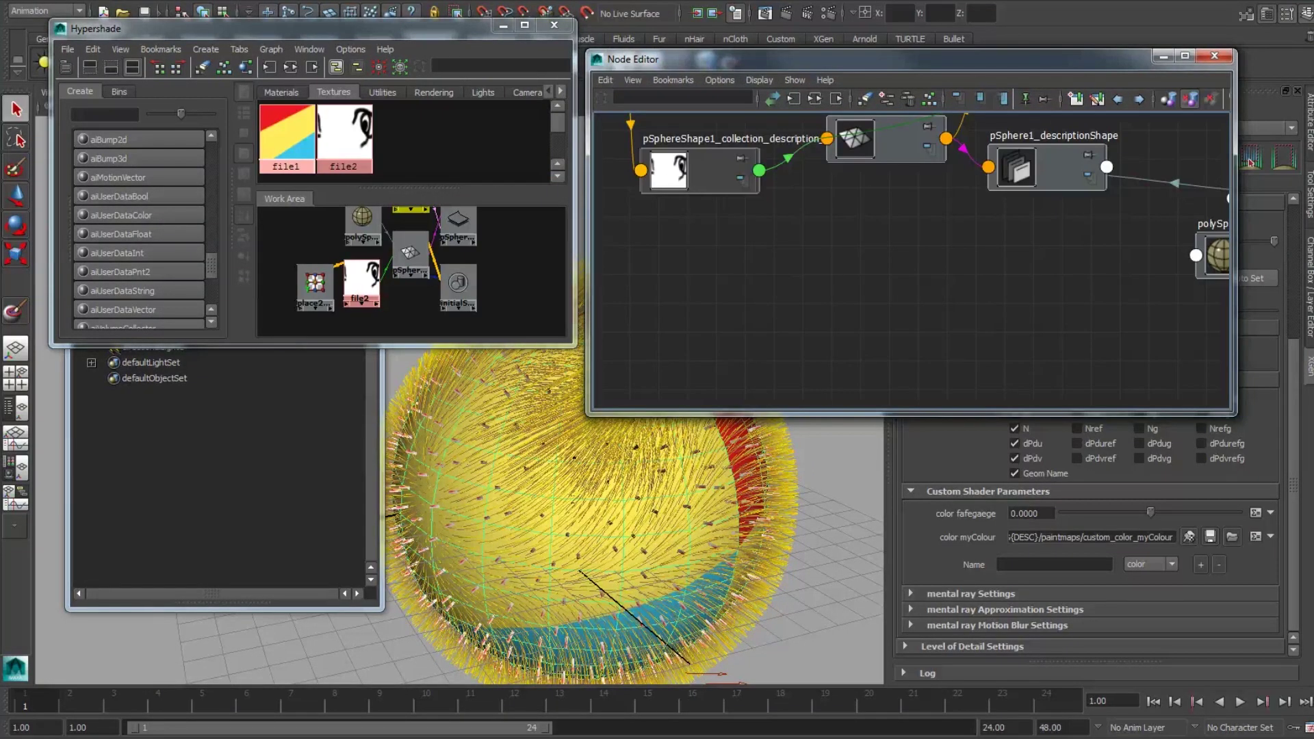
# Step: Rearrange the Node Editor graph, moving the texture nodes and pSphereShape1 closer together and the shading group above them
pyautogui.keyDown('alt'); pyautogui.moveTo(883, 260); pyautogui.dragTo(913, 328, button='middle'); pyautogui.keyUp('alt')
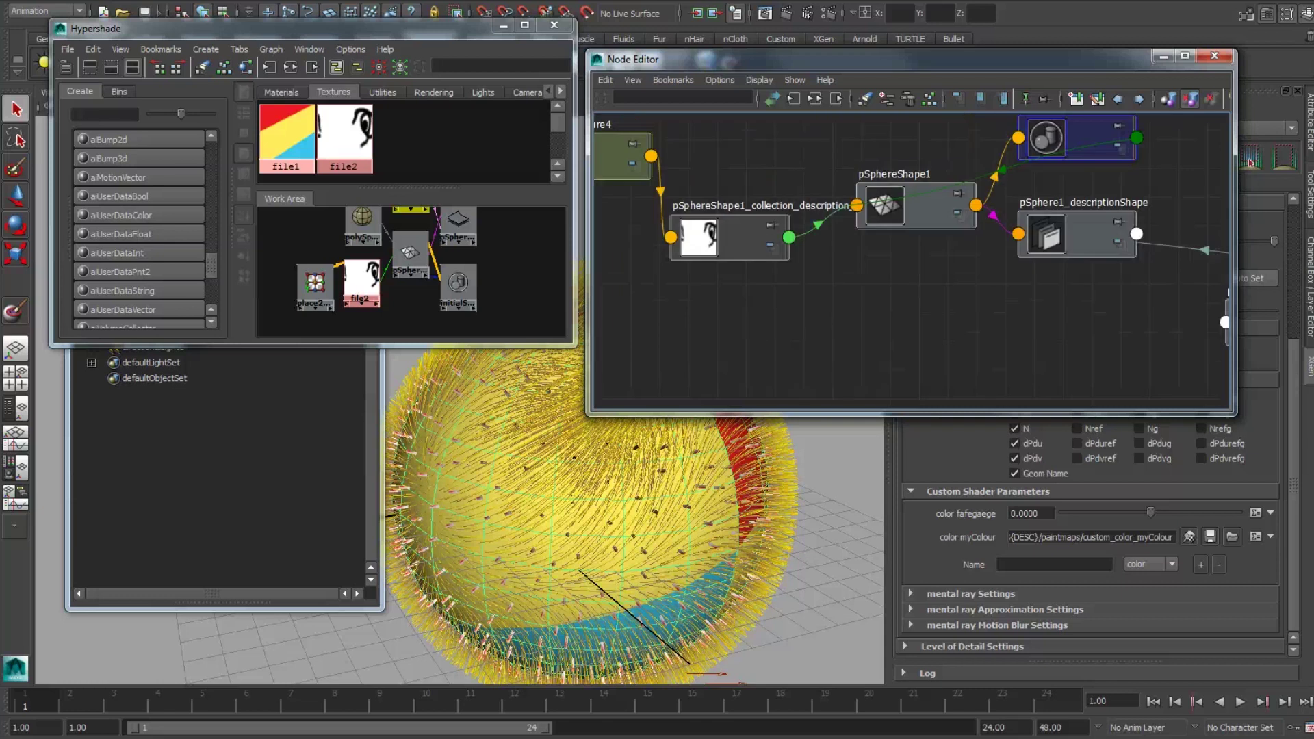
pyautogui.moveTo(738, 241); pyautogui.dragTo(690, 223)
pyautogui.moveTo(620, 168); pyautogui.dragTo(601, 153)
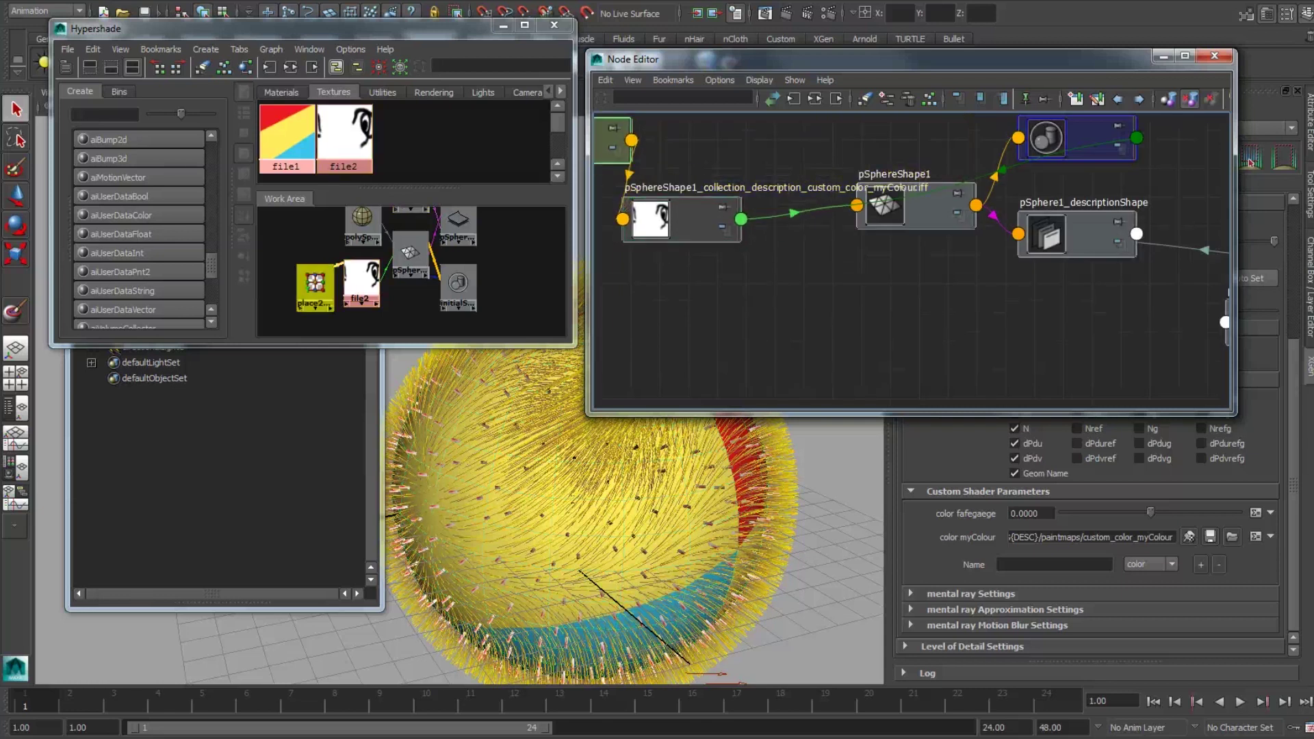
pyautogui.click(685, 230)
pyautogui.moveTo(684, 230); pyautogui.dragTo(681, 231)
pyautogui.moveTo(876, 221); pyautogui.dragTo(798, 233)
pyautogui.click(1082, 143)
pyautogui.moveTo(1082, 143)
pyautogui.mouseDown()
pyautogui.moveTo(776, 124)
pyautogui.moveTo(929, 136)
pyautogui.moveTo(827, 101)
pyautogui.mouseUp()
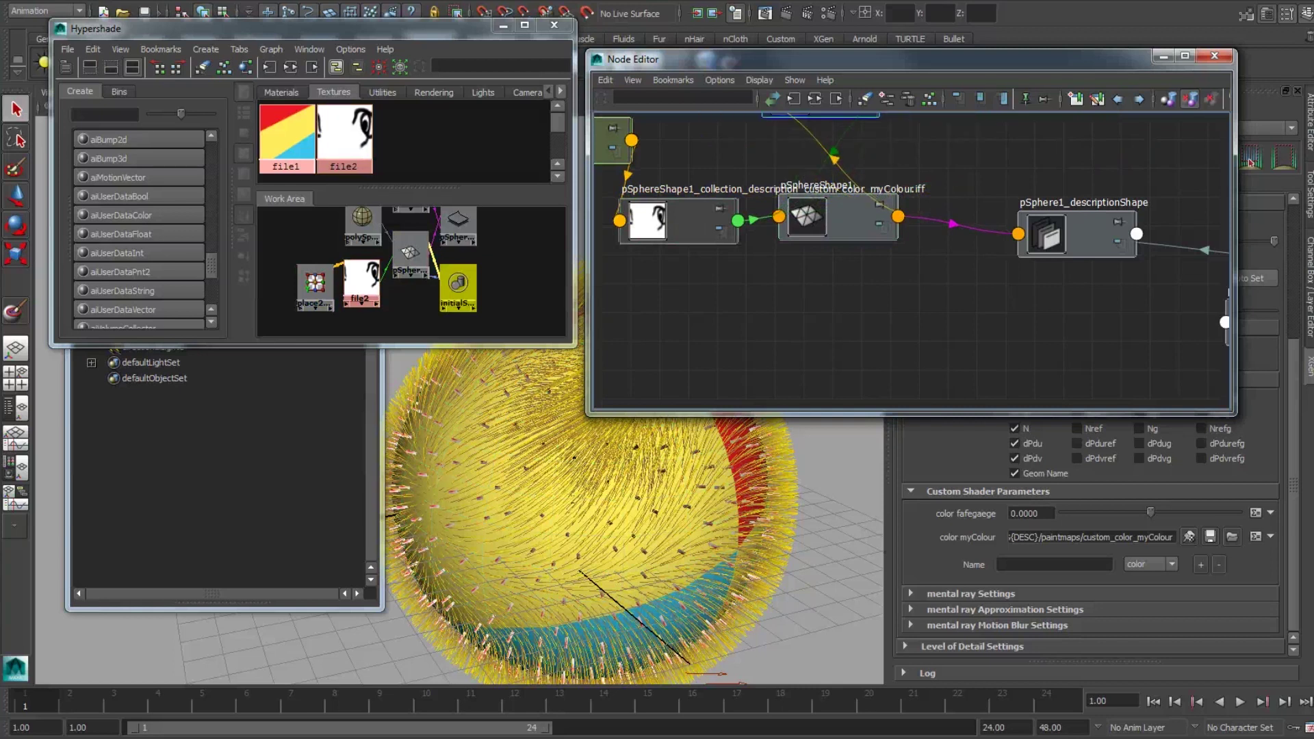
# Step: Examine how the myColour file texture feeds pSphereShape1's custom color attribute in the node graph and compare it with the file1 texture
pyautogui.moveTo(849, 220); pyautogui.dragTo(843, 262)
pyautogui.moveTo(697, 229)
pyautogui.mouseDown()
pyautogui.moveTo(698, 255)
pyautogui.moveTo(696, 243)
pyautogui.mouseUp()
pyautogui.click(736, 317)
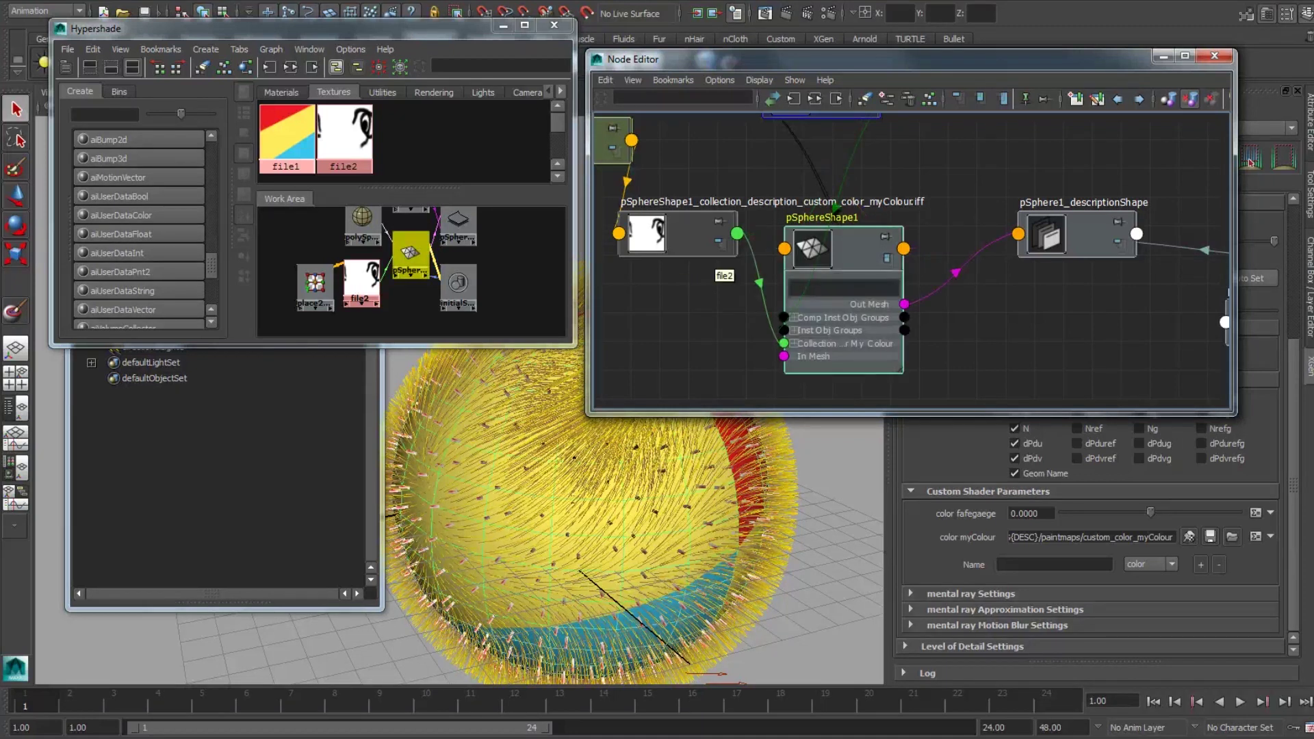
pyautogui.click(718, 244)
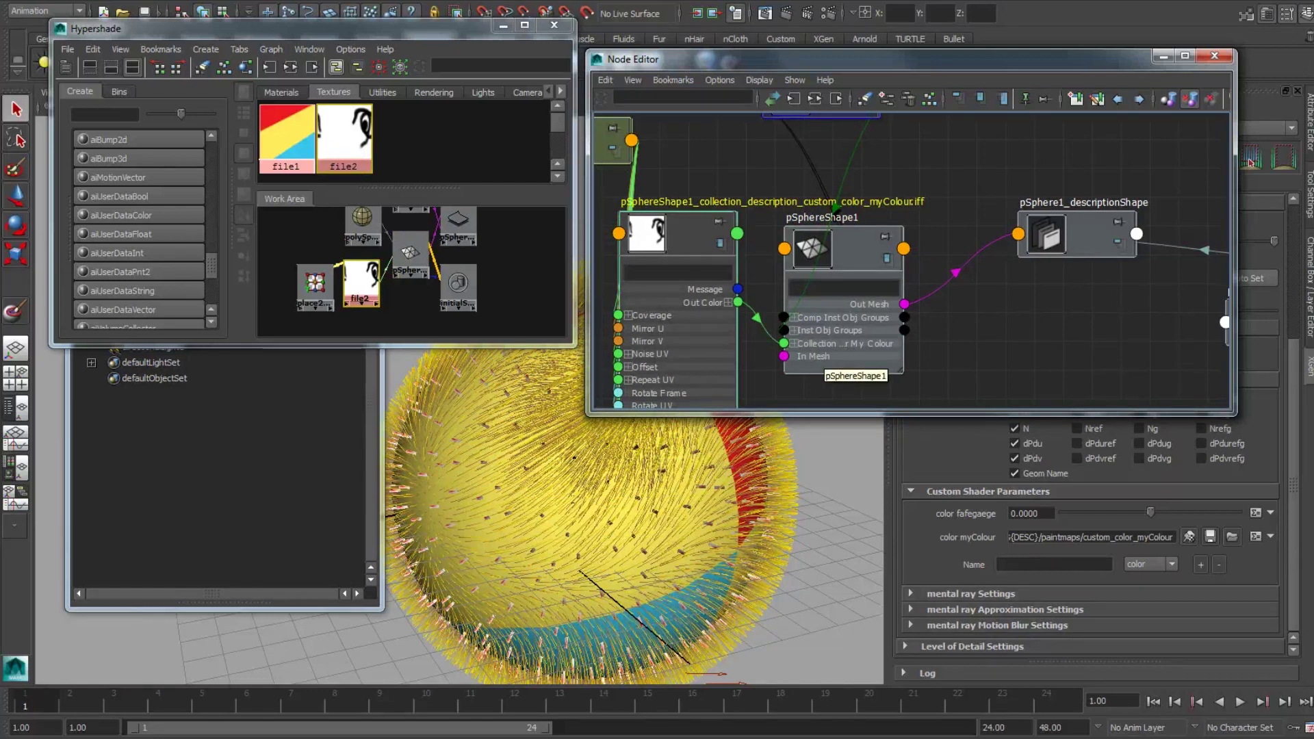
pyautogui.click(303, 118)
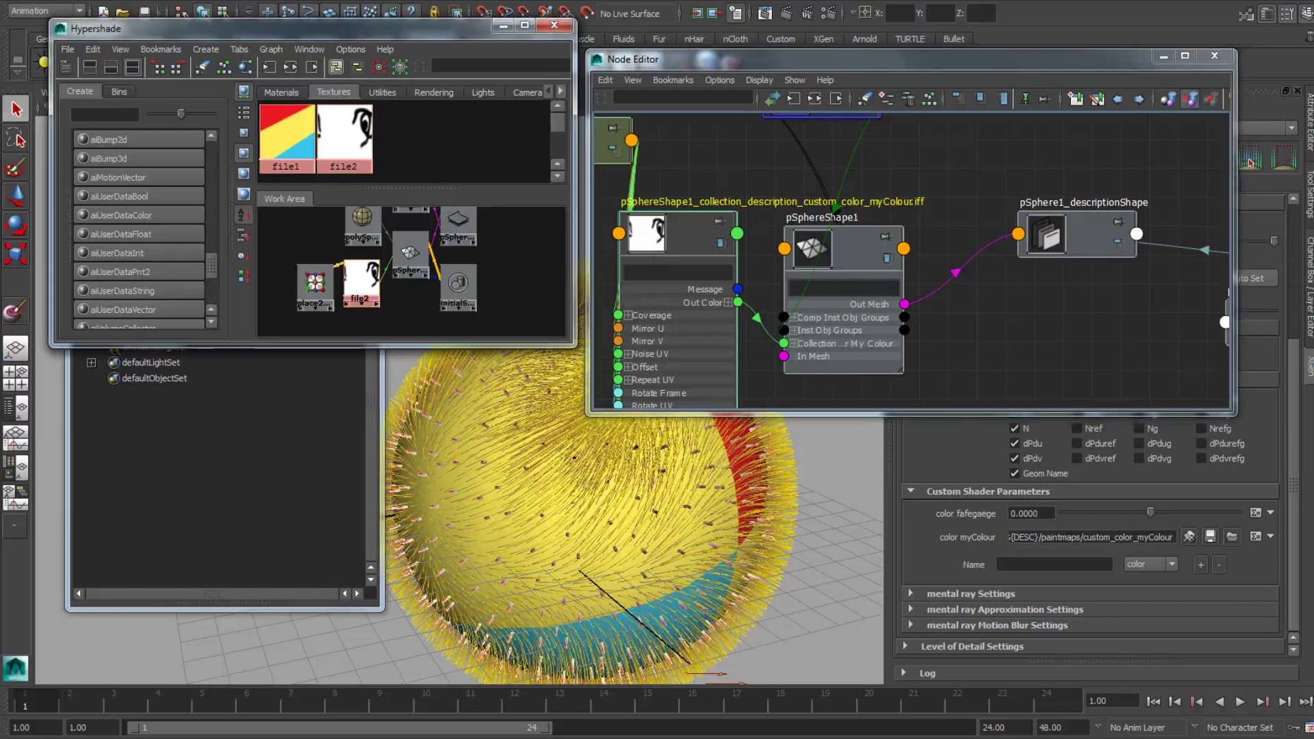
pyautogui.click(317, 123)
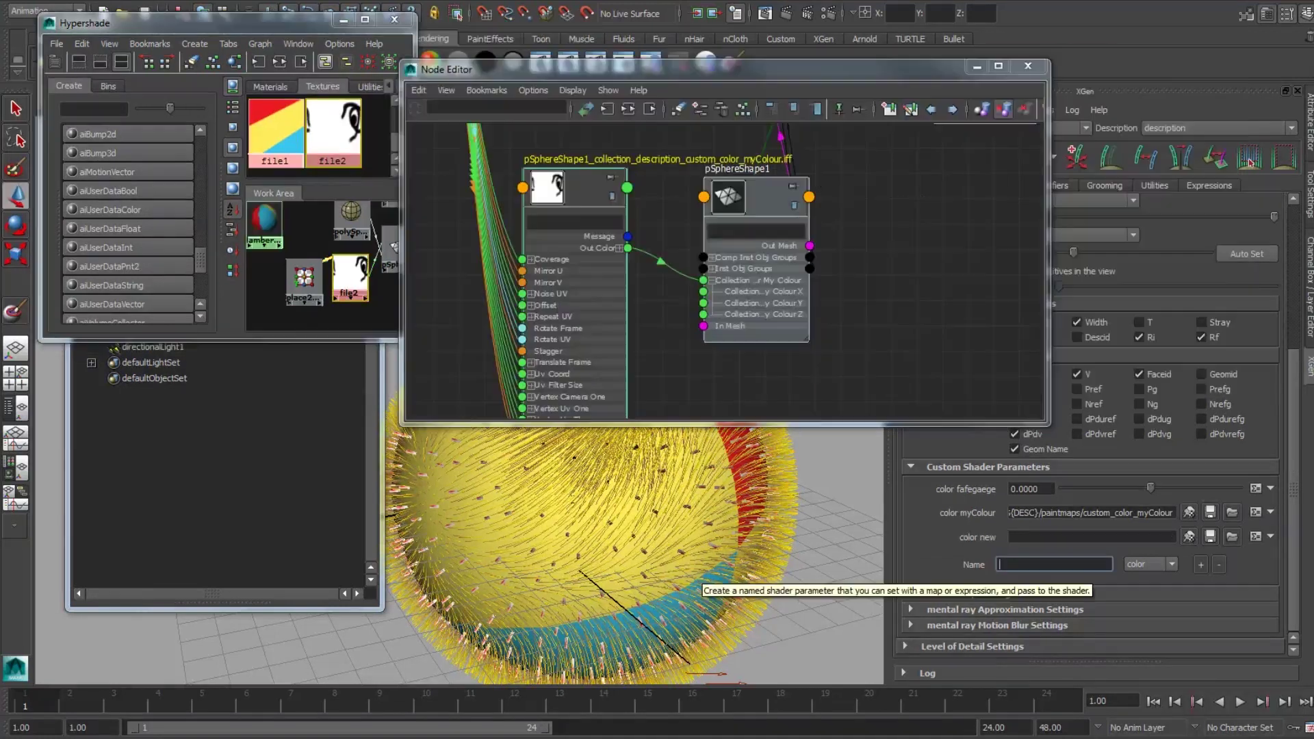
# Step: Add a color custom shader parameter named convertedMap and create its map custom_color_convertedMap at resolution 5.0 with a white start color
pyautogui.write('convertedMap')
pyautogui.click(1200, 565)
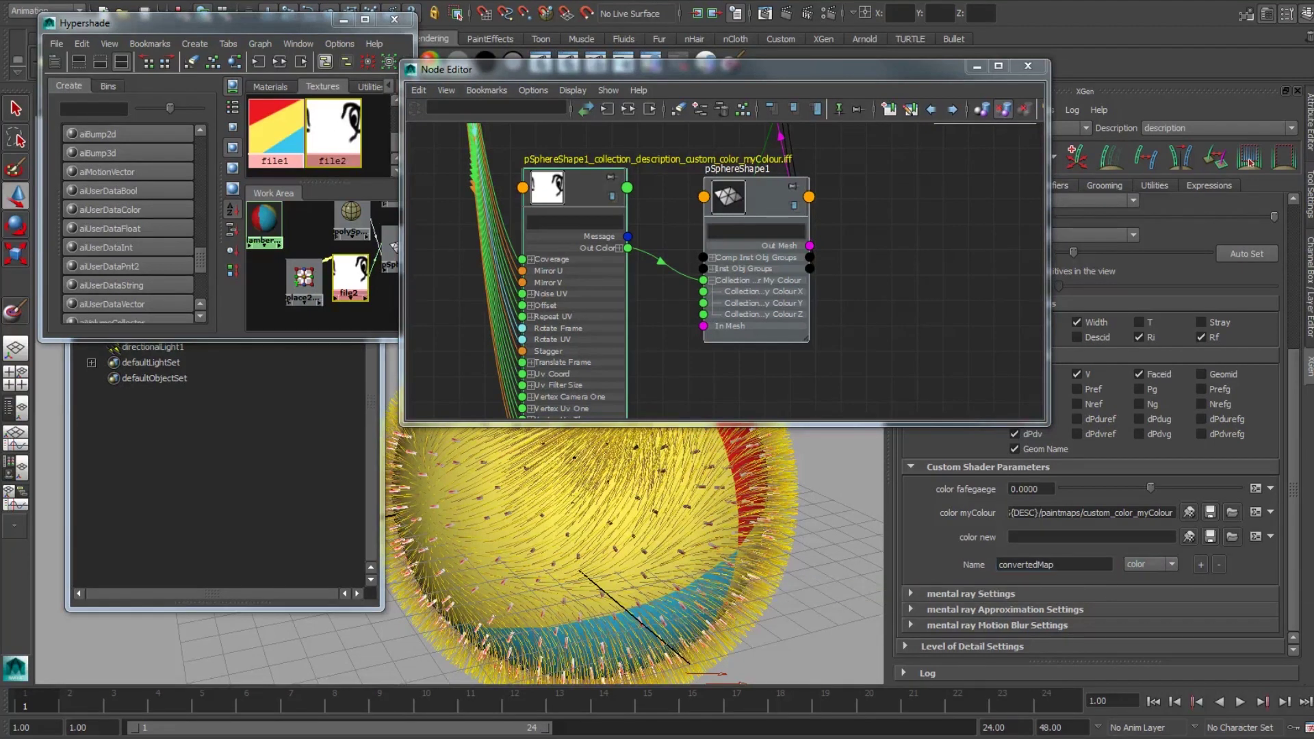
pyautogui.click(1271, 560)
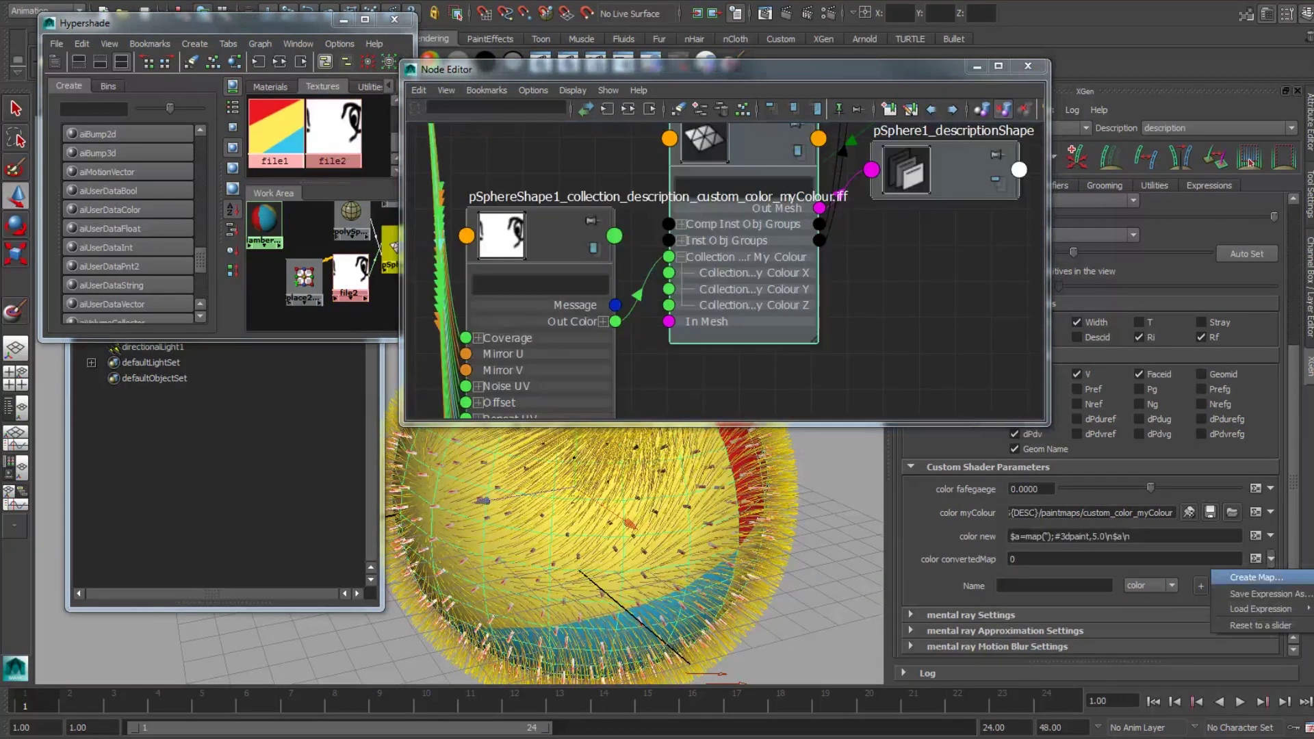
pyautogui.click(1261, 577)
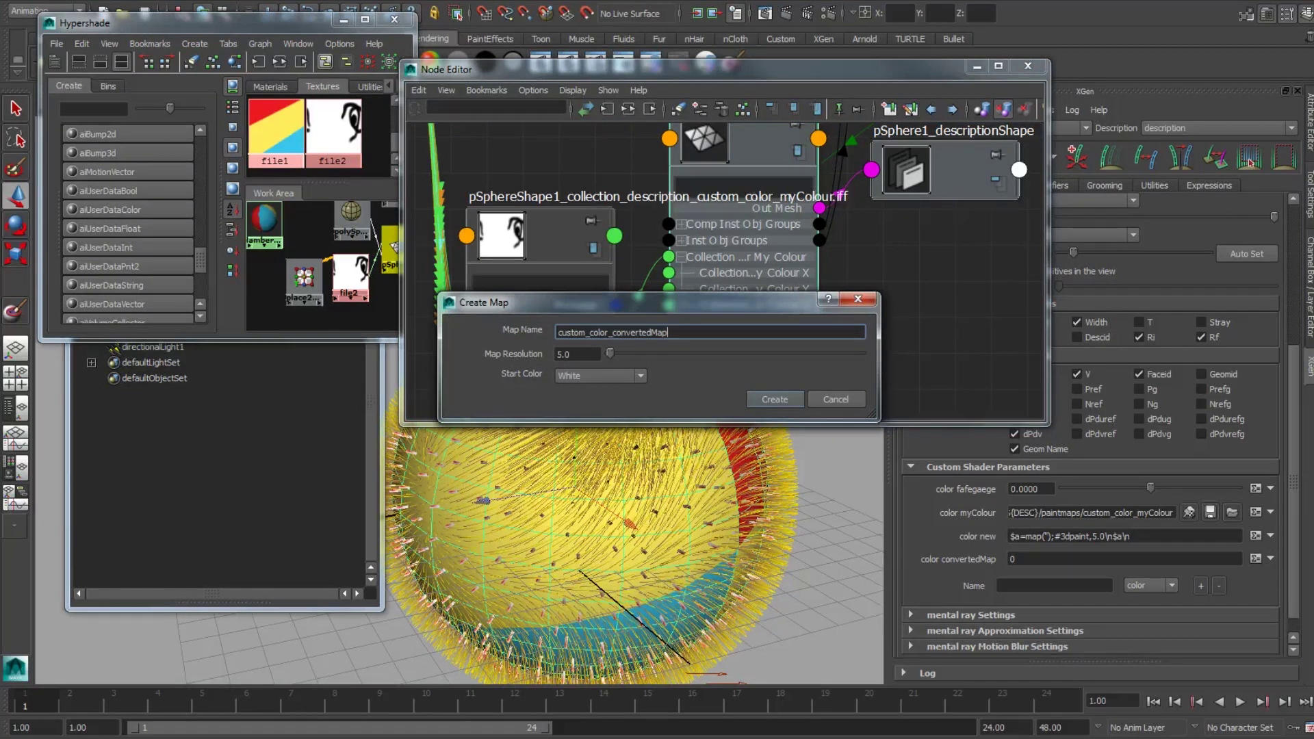
pyautogui.press('Return')
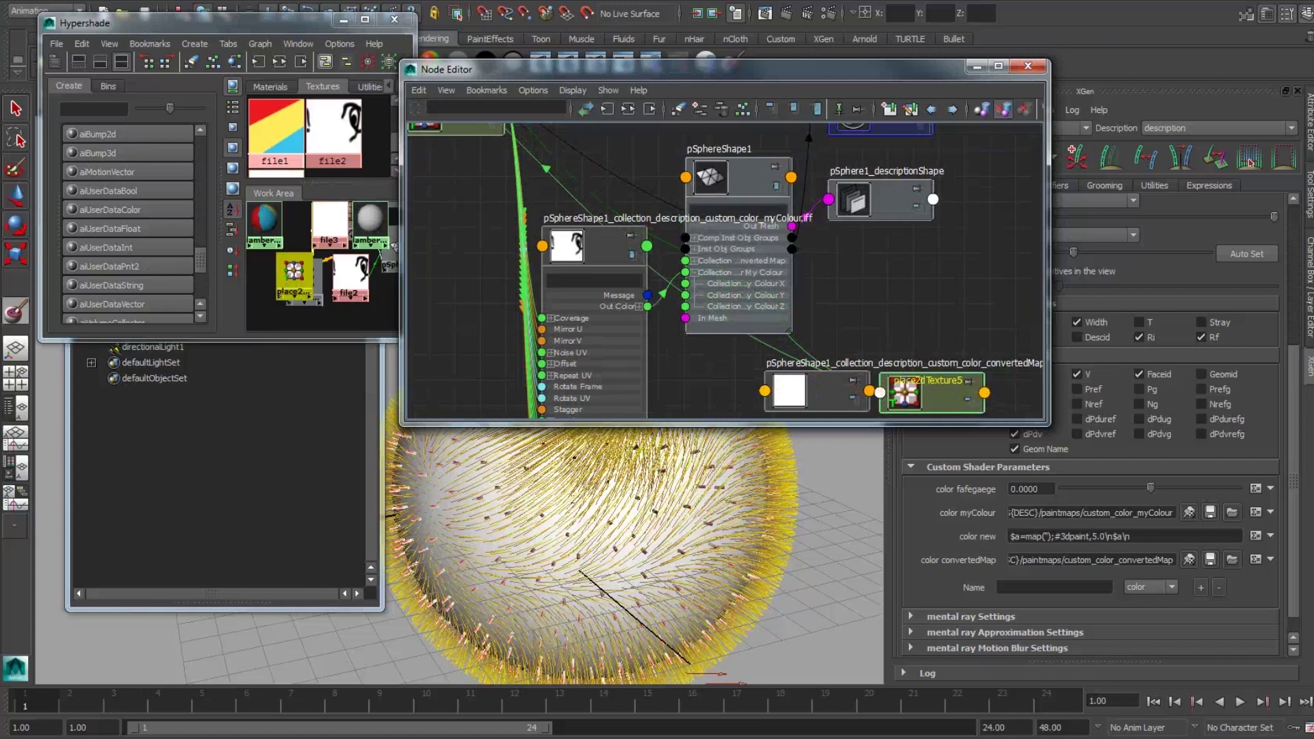
# Step: Delete the white convertedMap file texture and its place2dTexture5 node from the node graph
pyautogui.moveTo(762, 388); pyautogui.dragTo(766, 387)
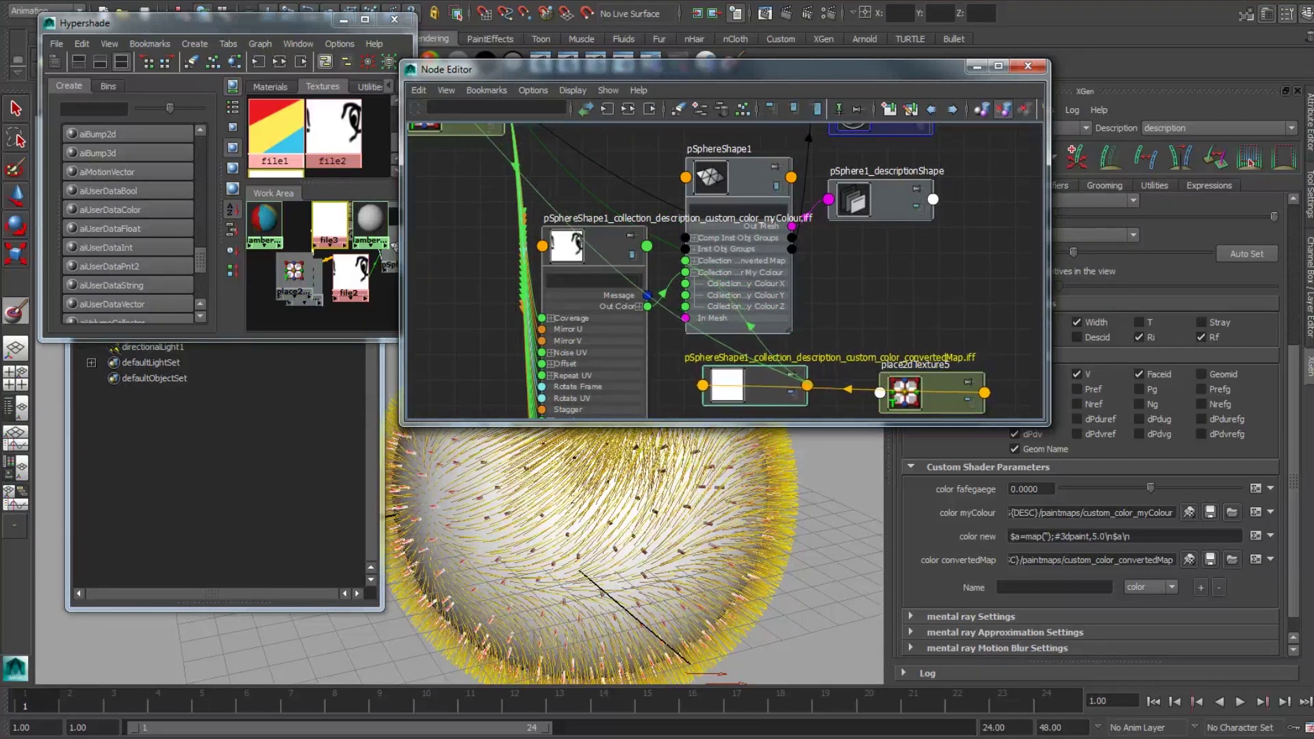
pyautogui.keyDown('shift'); pyautogui.click(936, 394); pyautogui.keyUp('shift')
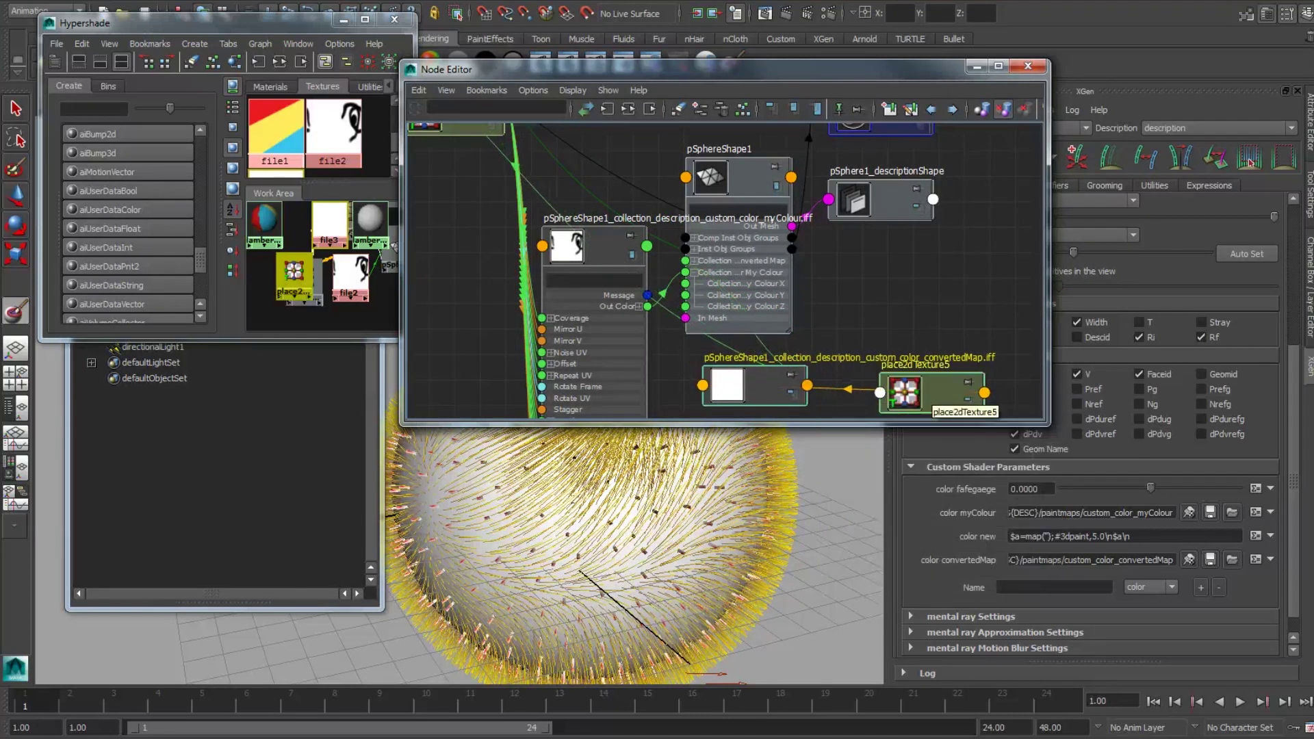
pyautogui.press('Delete')
# Step: Connect the Out Color of file1 (mapcolour_1.png) to pSphereShape1's convertedMap attribute and save the convertedMap parameter's map
pyautogui.moveTo(276, 132); pyautogui.dragTo(911, 346, button='middle')
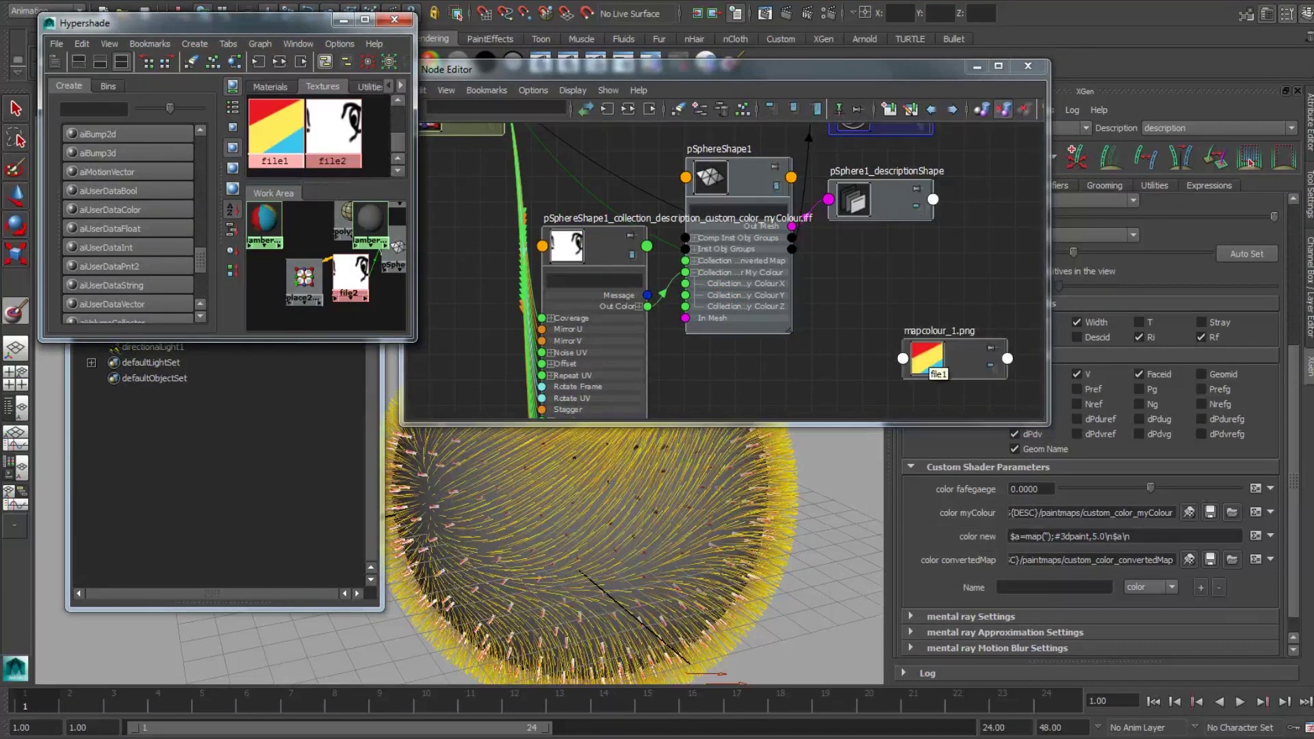
pyautogui.click(1007, 358)
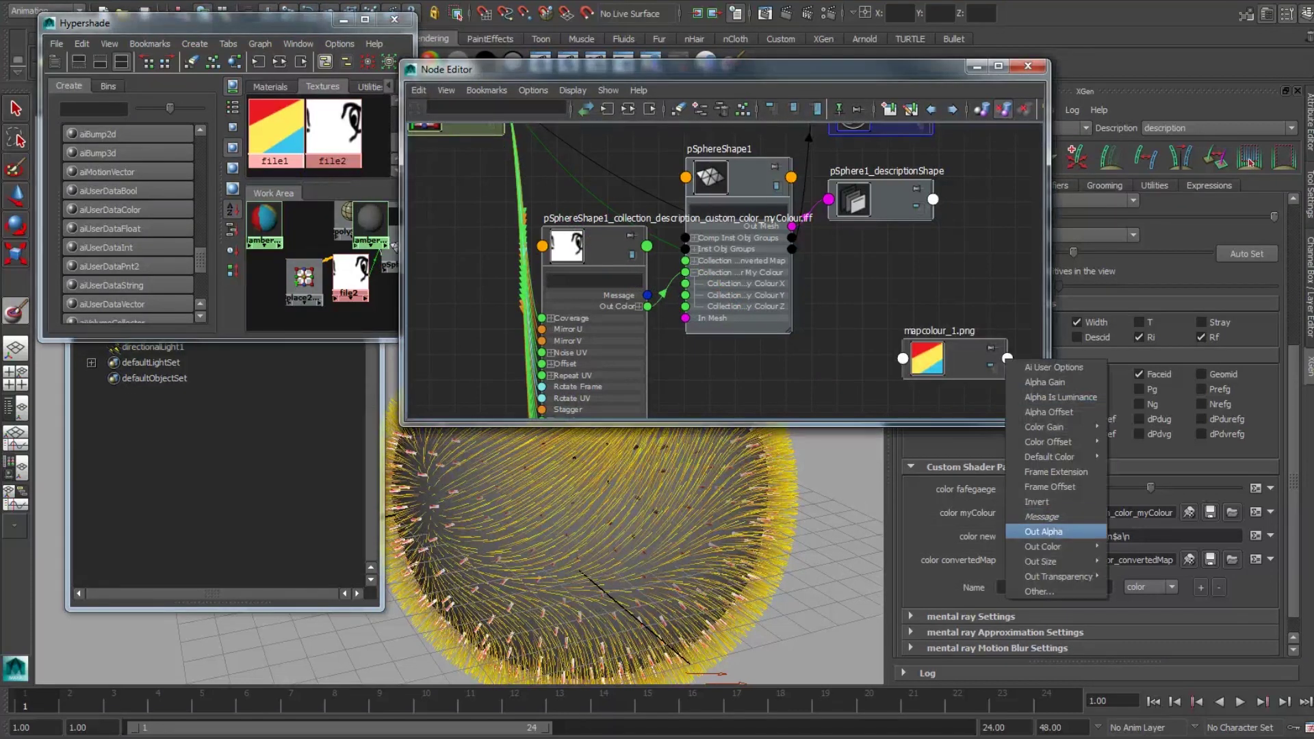
pyautogui.moveTo(1061, 546)
pyautogui.click(1146, 548)
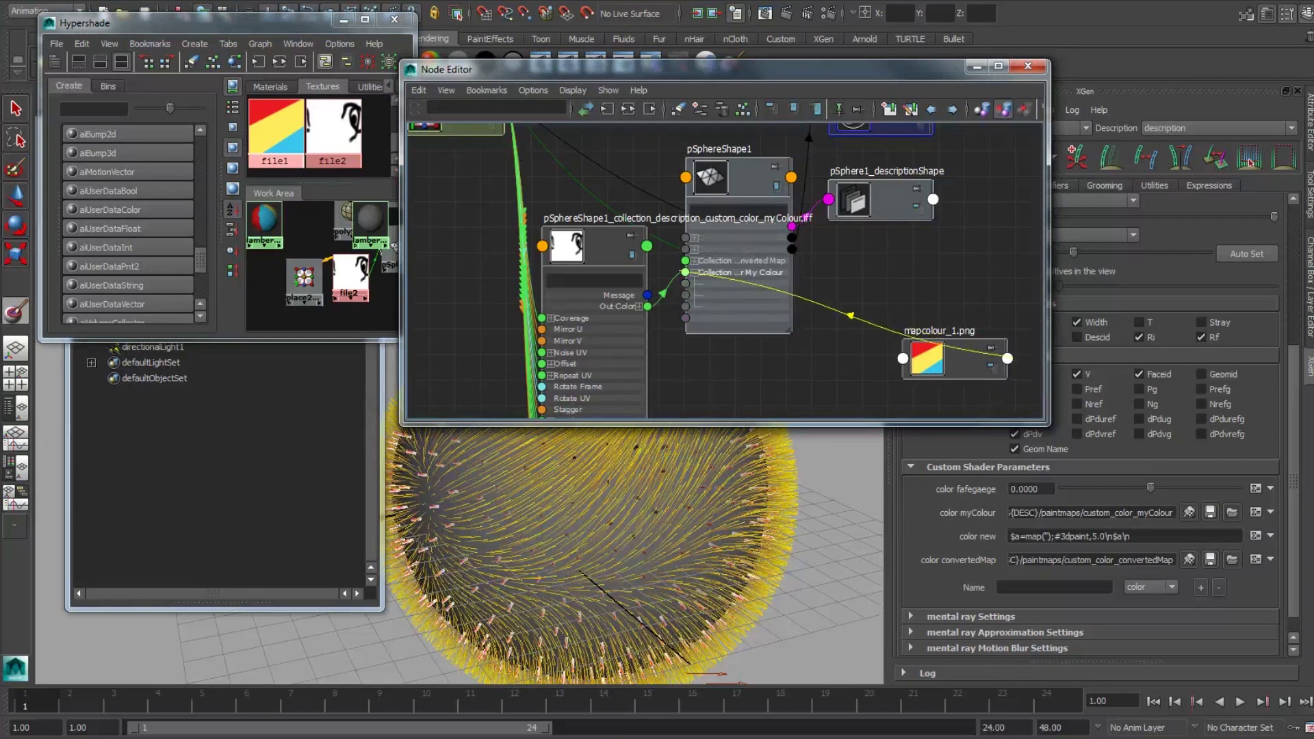
pyautogui.click(686, 273)
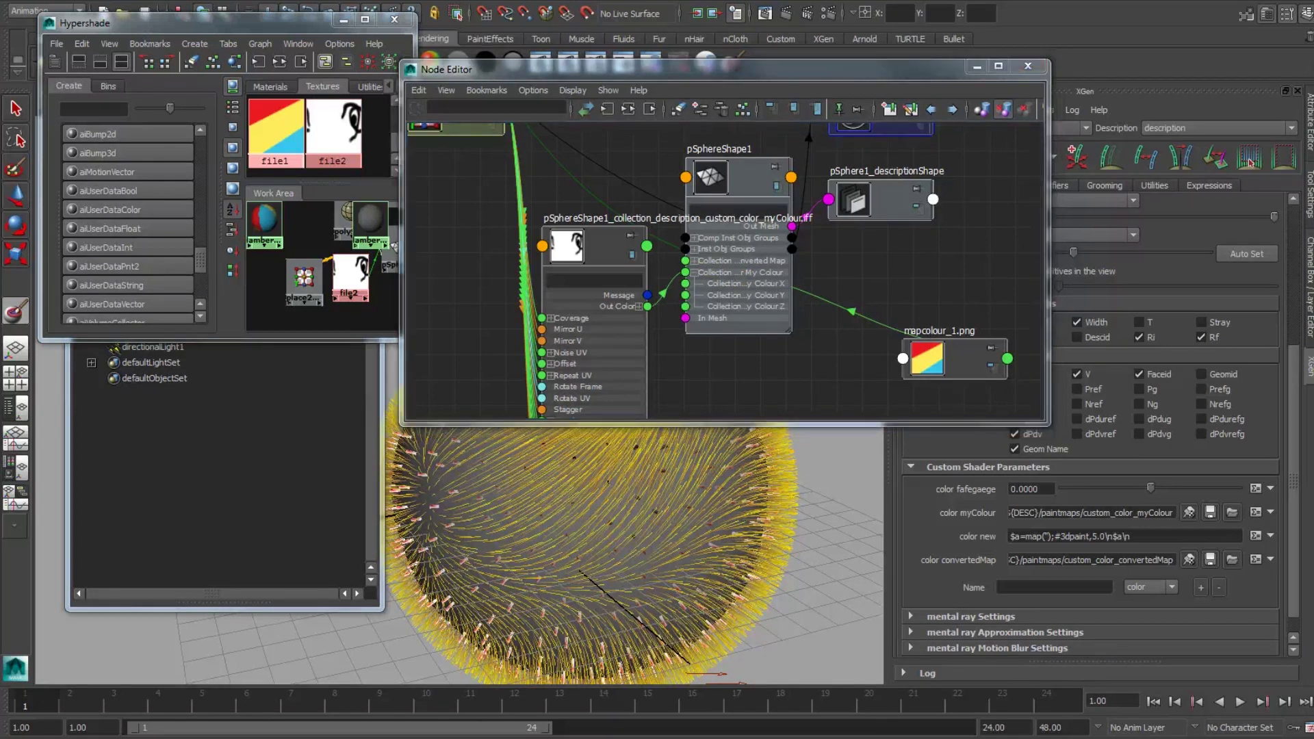
pyautogui.click(1211, 560)
pyautogui.click(1211, 558)
# Step: Set aiUserDataColor1's Color Attr Name to convertedMap, copied from the parameter's map path, and start an IPR render
pyautogui.moveTo(1119, 560); pyautogui.dragTo(1175, 560)
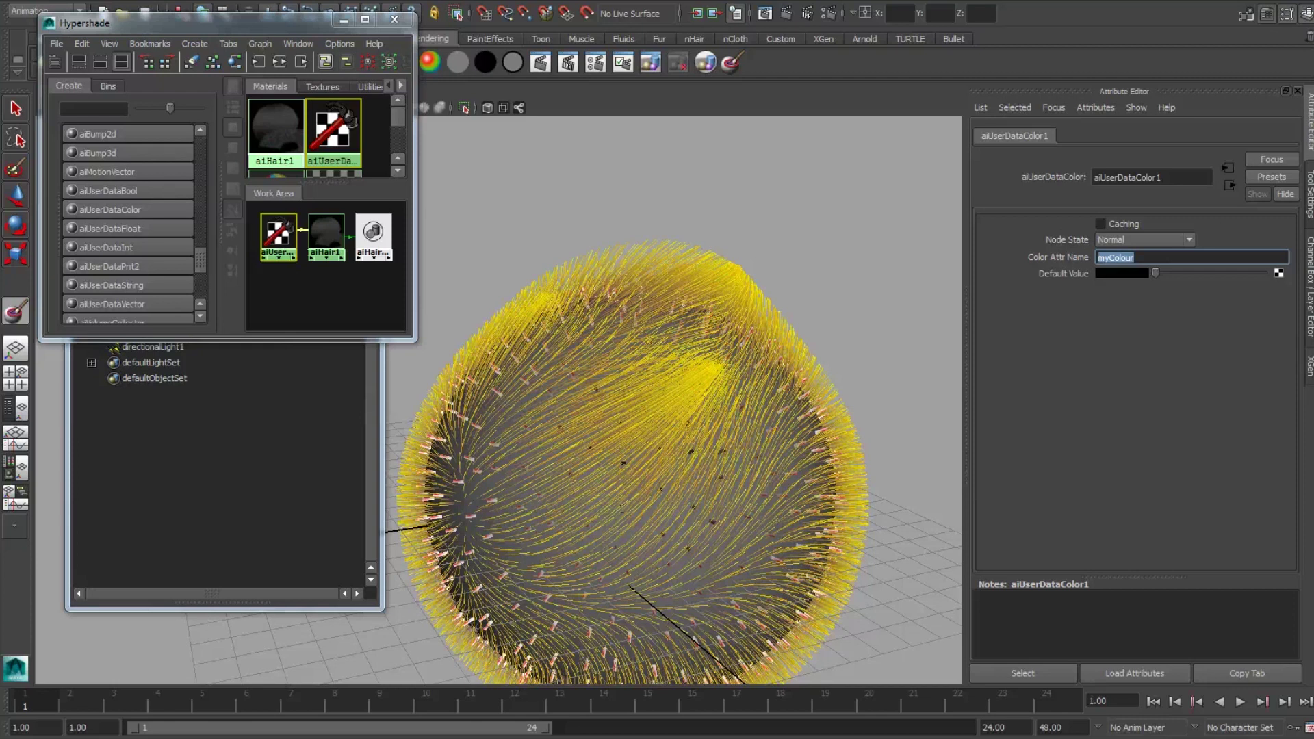
pyautogui.write('convertedMap')
pyautogui.press('Return')
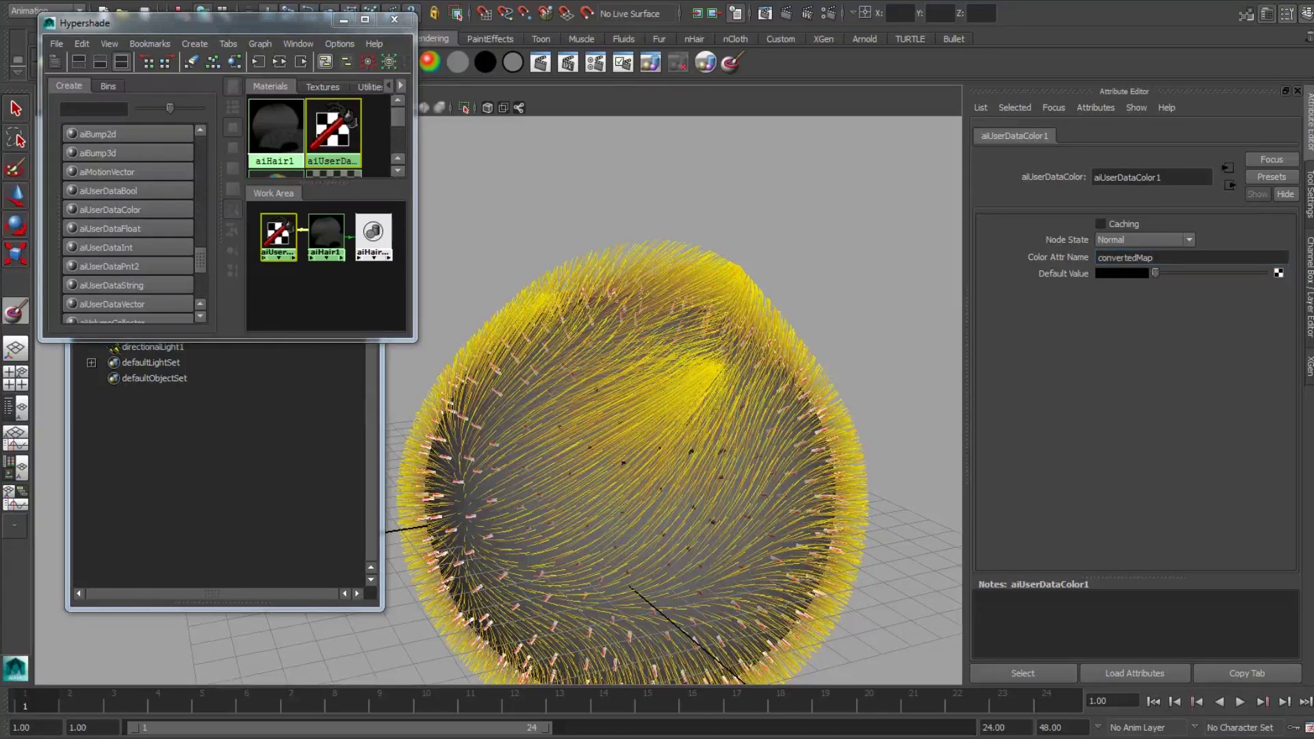
pyautogui.click(807, 13)
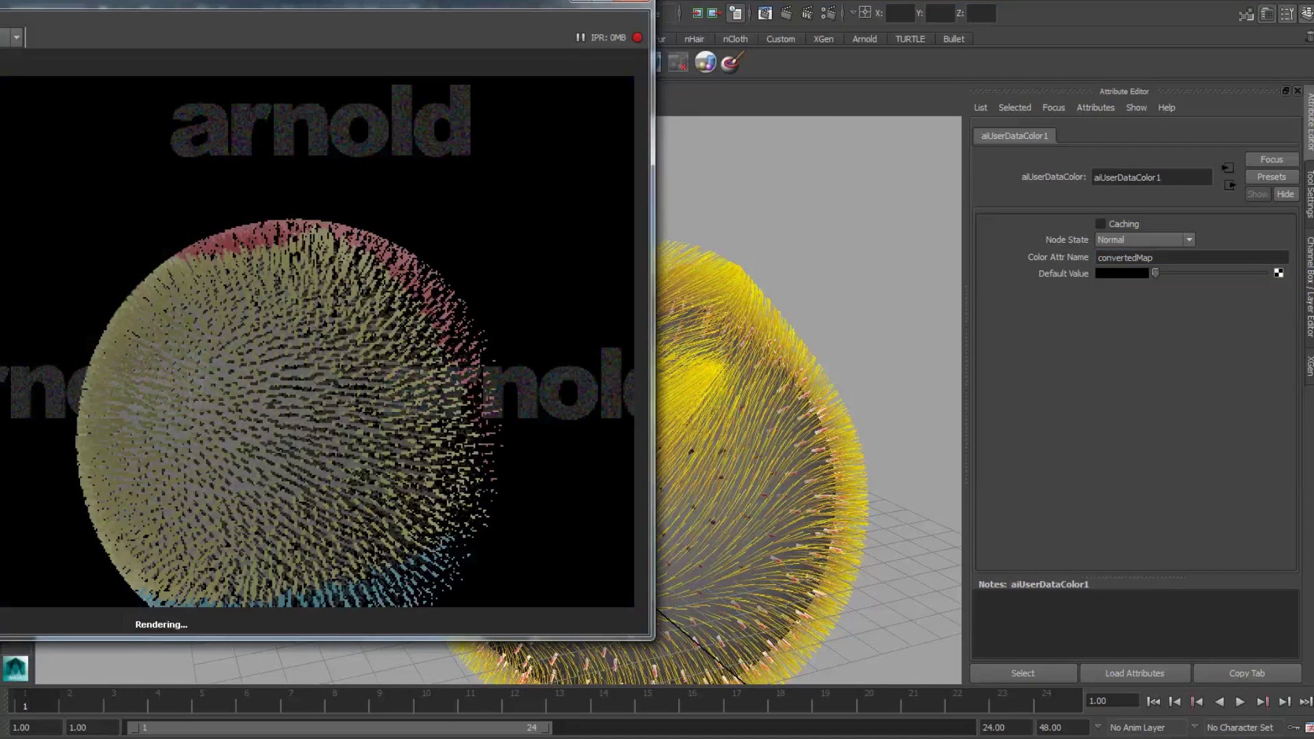